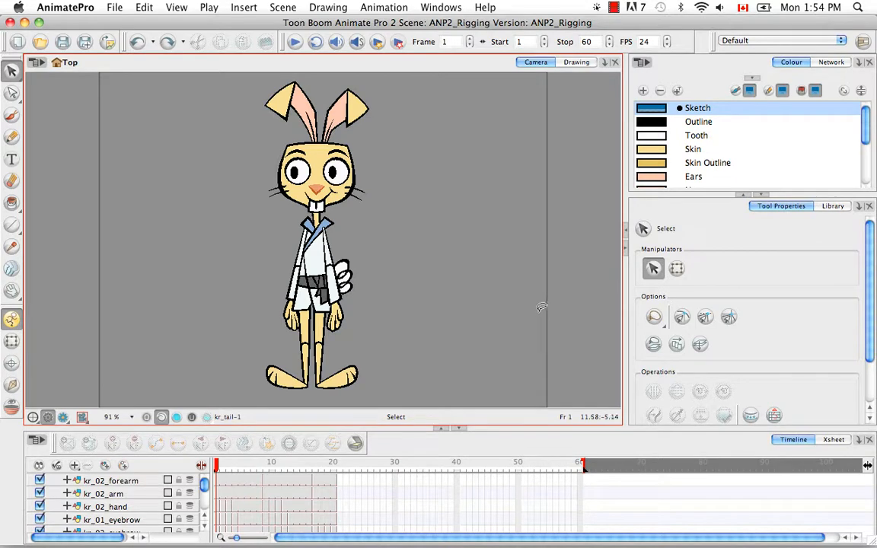
# Step: Bring up the Network view and expand it to full screen
pyautogui.click(831, 62)
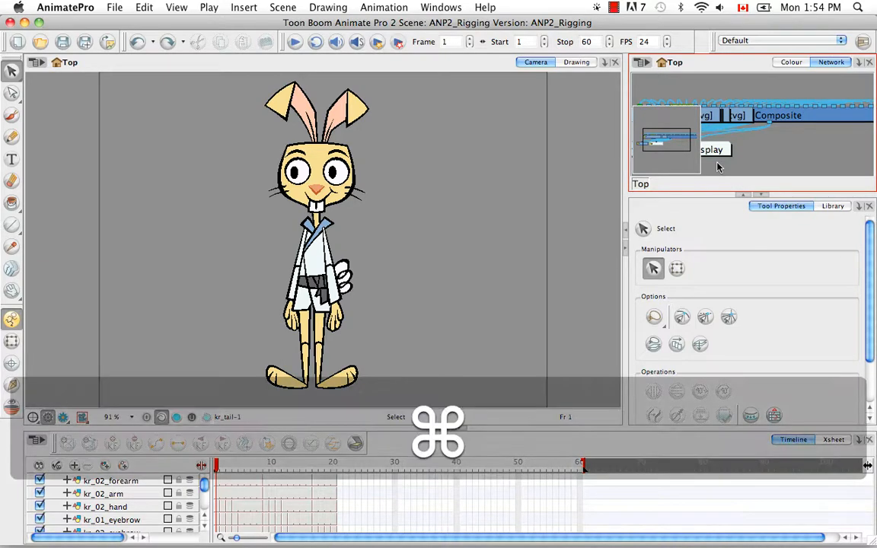
pyautogui.press('super+f')
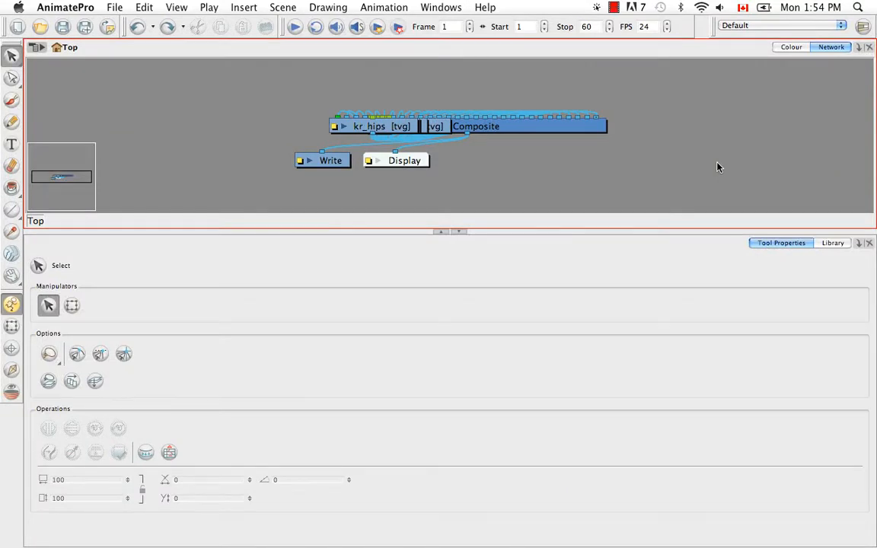
pyautogui.press('super+f')
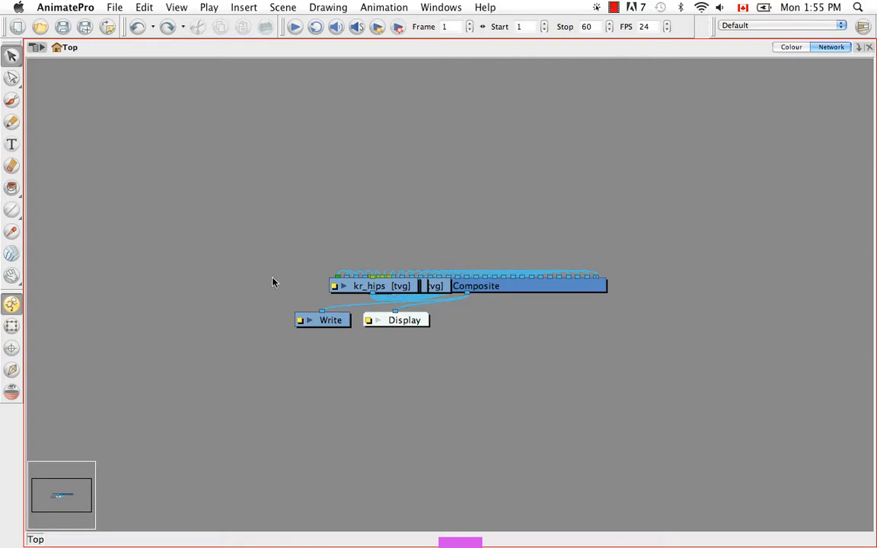
# Step: Display the Network View toolbar in the Network view
pyautogui.click(444, 7)
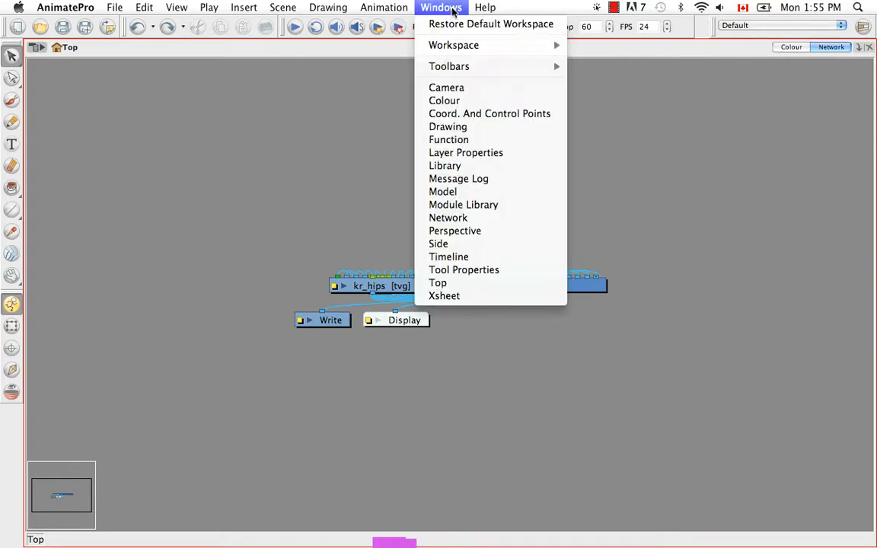
pyautogui.moveTo(486, 69)
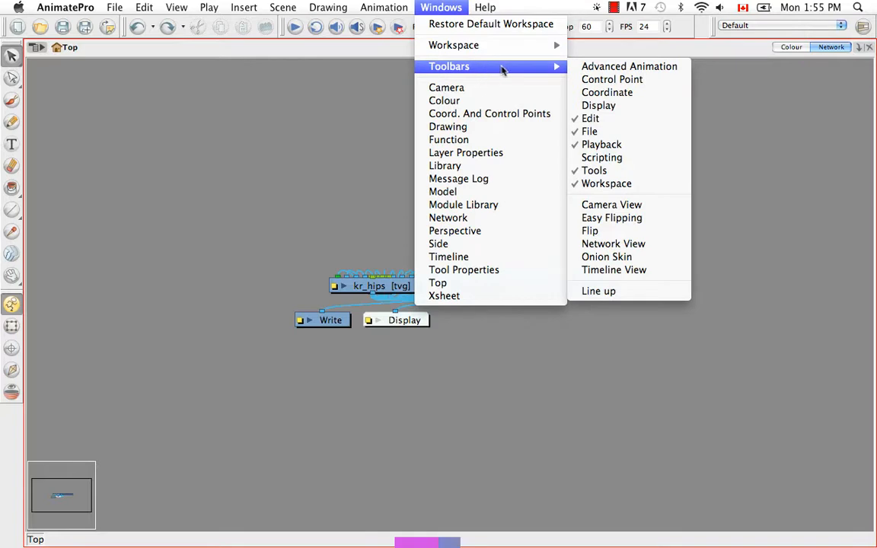
pyautogui.click(602, 244)
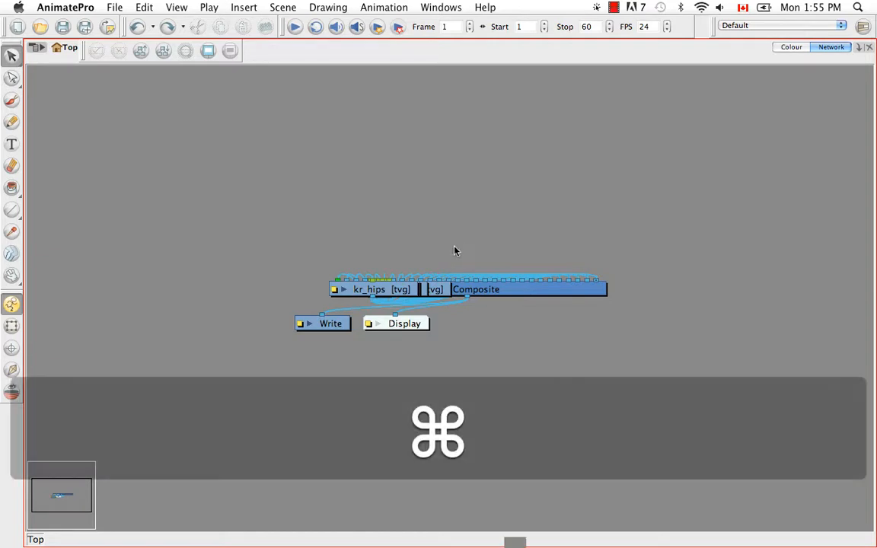
# Step: Order all modules in the network with 25% X overlap, layer spacing 60 and vertical spacing 5
pyautogui.press('super+a')
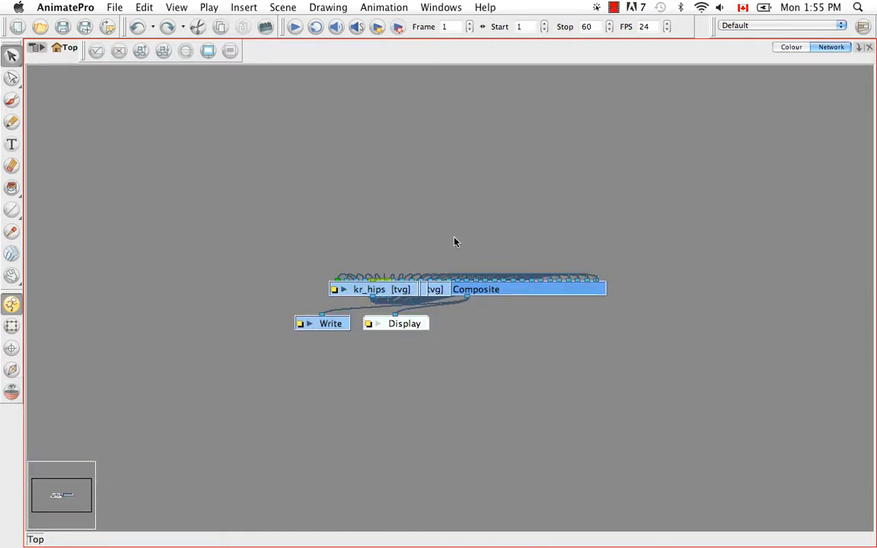
pyautogui.click(162, 51)
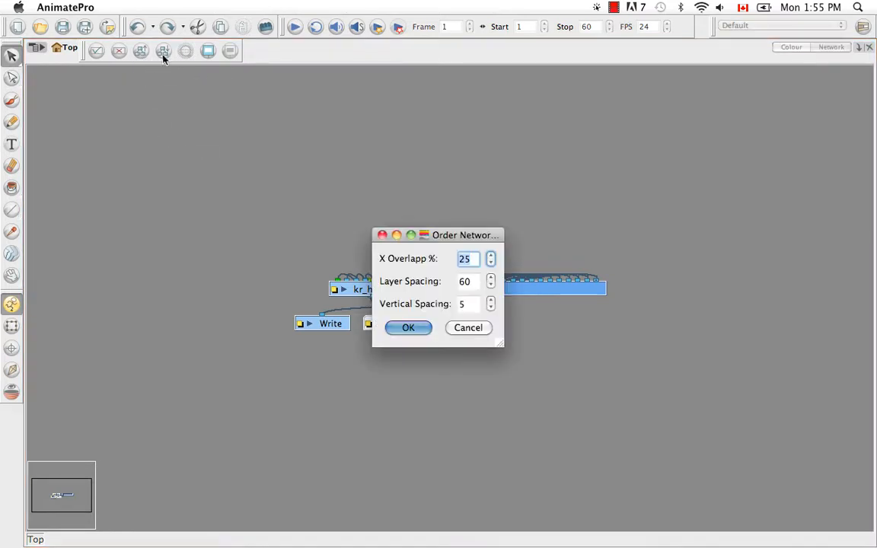
pyautogui.click(411, 327)
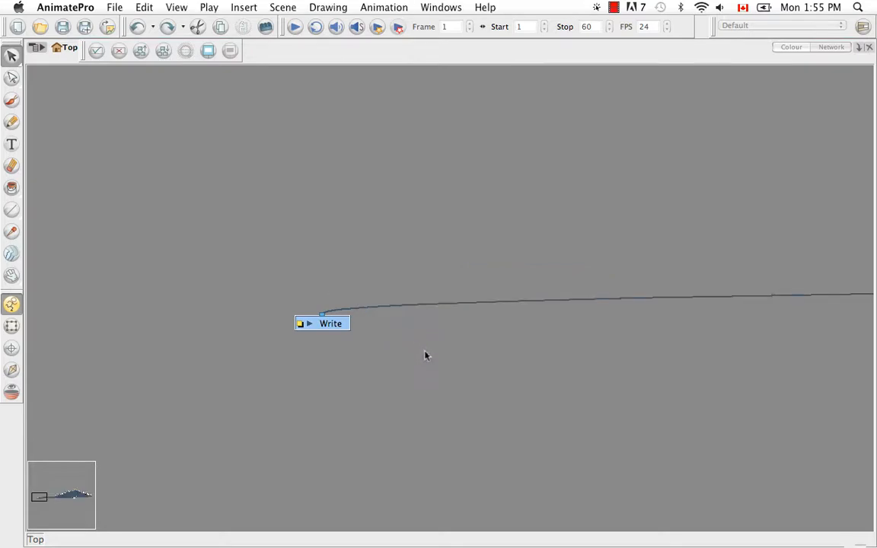
# Step: Move the distant Write module next to the Display module, just below the Composite
pyautogui.press('space')
pyautogui.moveTo(560, 369); pyautogui.dragTo(466, 355)
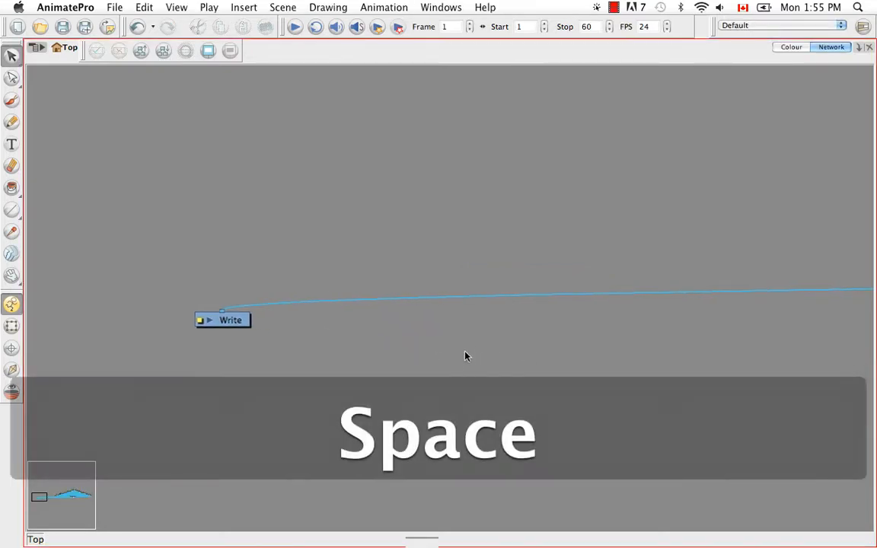
pyautogui.press('super+minus')
pyautogui.press('super+minus')
pyautogui.press('super+minus')
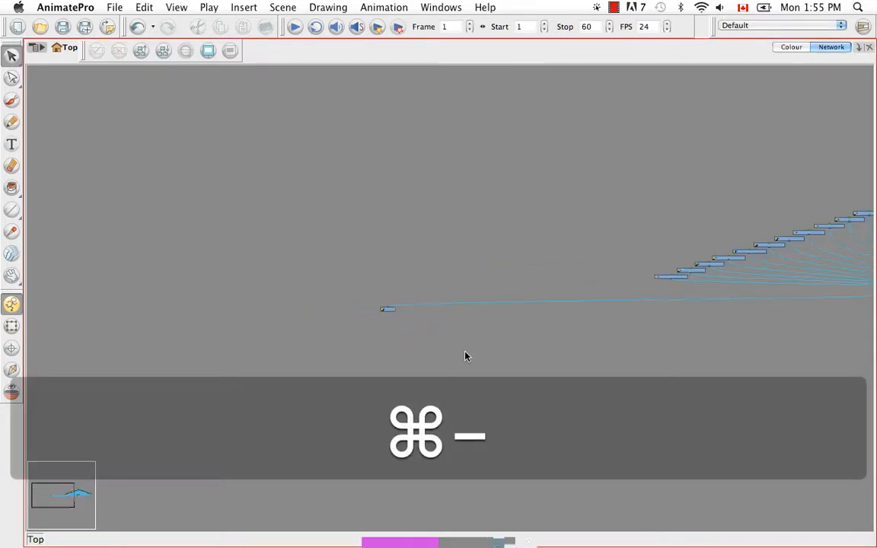
pyautogui.press('space')
pyautogui.moveTo(609, 291); pyautogui.dragTo(203, 315)
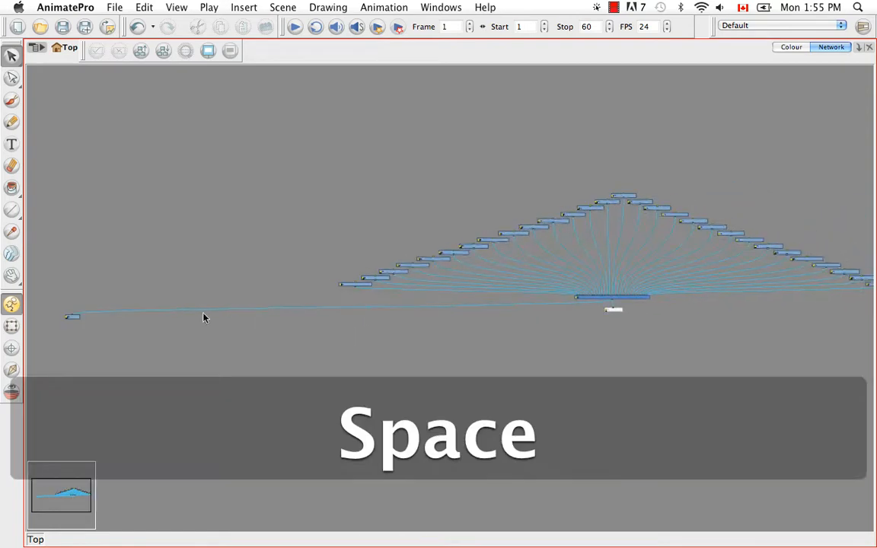
pyautogui.click(73, 317)
pyautogui.moveTo(86, 321); pyautogui.dragTo(590, 313)
pyautogui.click(574, 365)
# Step: Move the Display module further away from the Write module, keeping it below the Composite
pyautogui.press('space')
pyautogui.moveTo(574, 365); pyautogui.dragTo(440, 358)
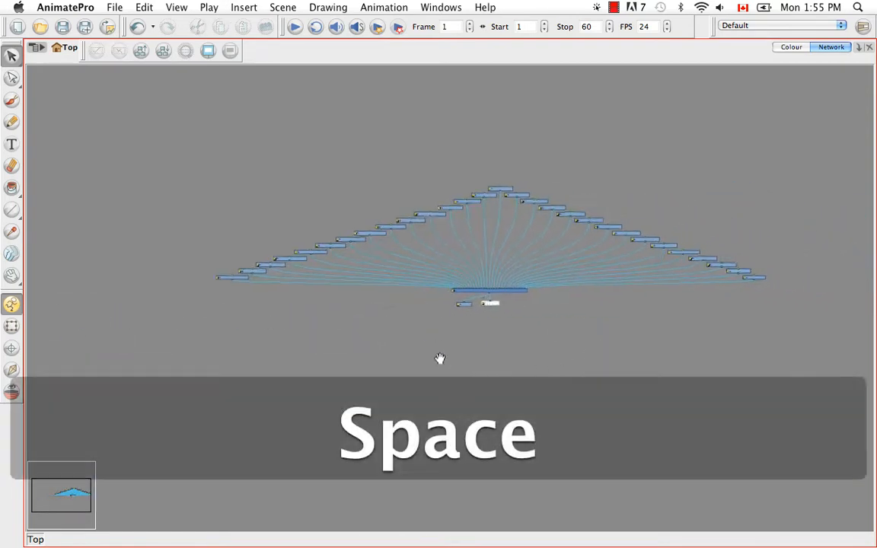
pyautogui.press('space')
pyautogui.moveTo(396, 278); pyautogui.dragTo(391, 336)
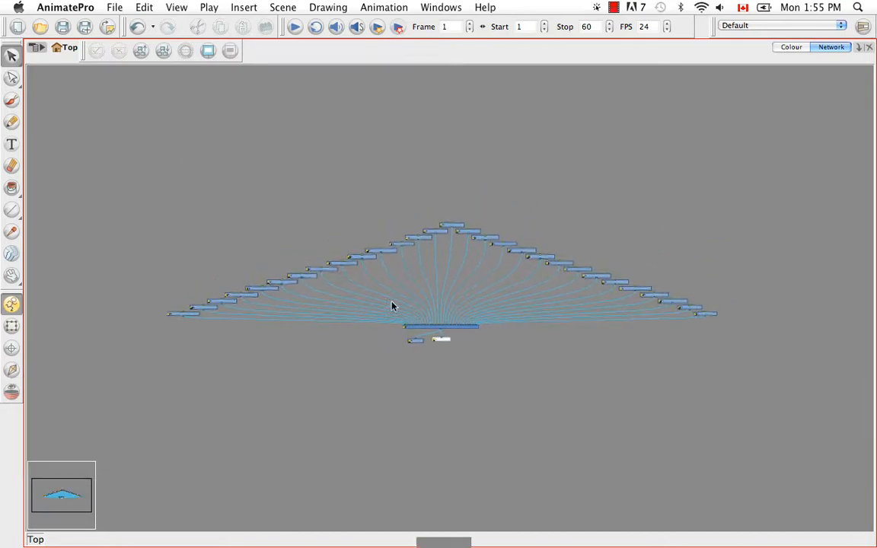
pyautogui.press('super+equal')
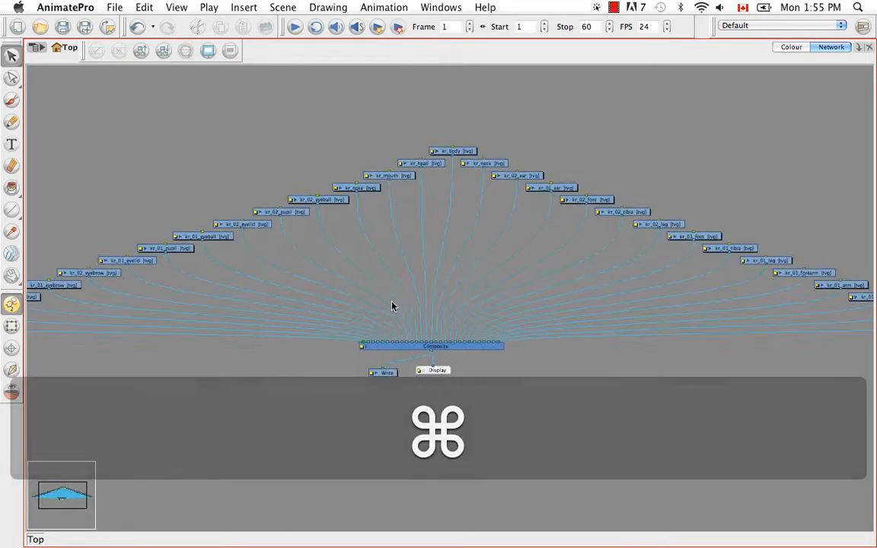
pyautogui.press('space')
pyautogui.moveTo(566, 351); pyautogui.dragTo(604, 379)
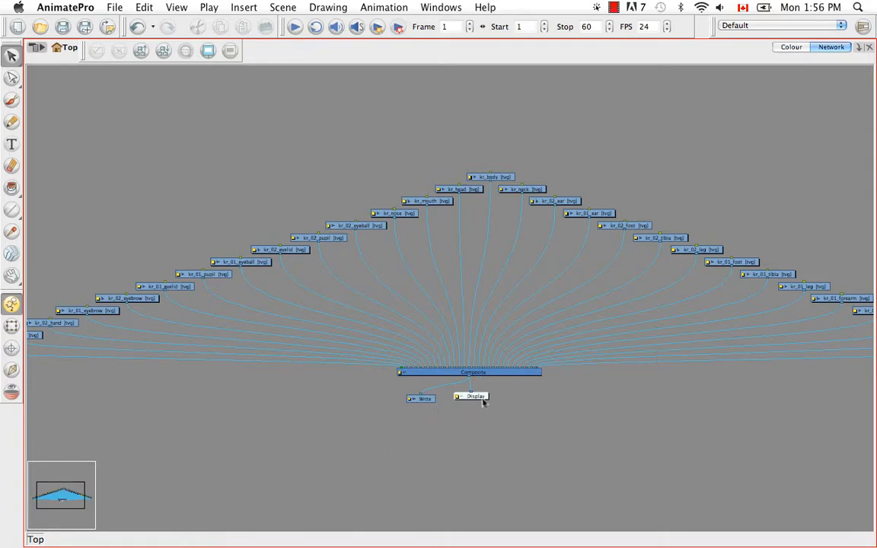
pyautogui.moveTo(483, 398); pyautogui.dragTo(542, 408)
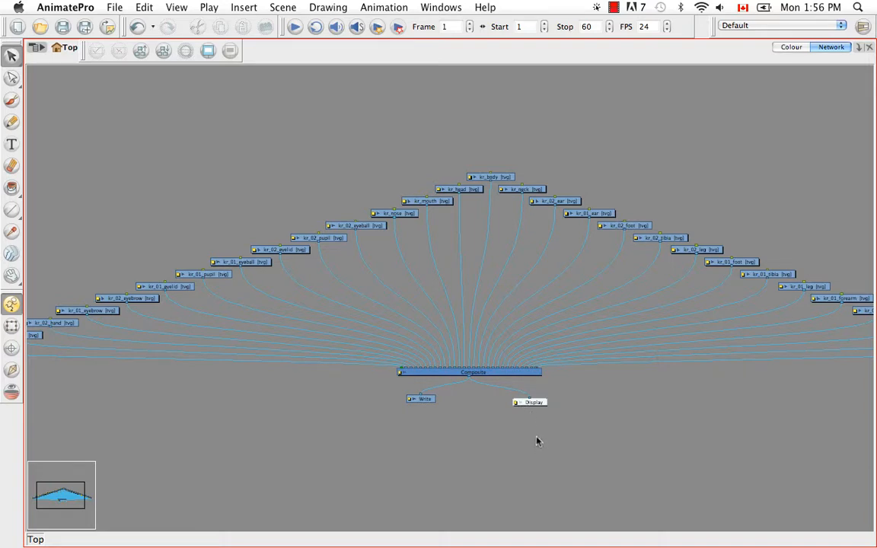
# Step: Try deleting the Write module, and undo the deletion
pyautogui.click(424, 402)
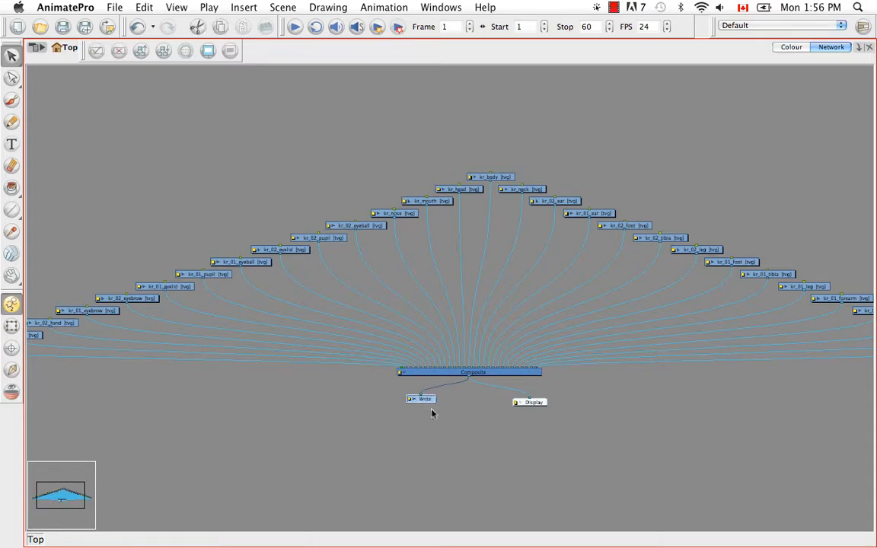
pyautogui.press('BackSpace')
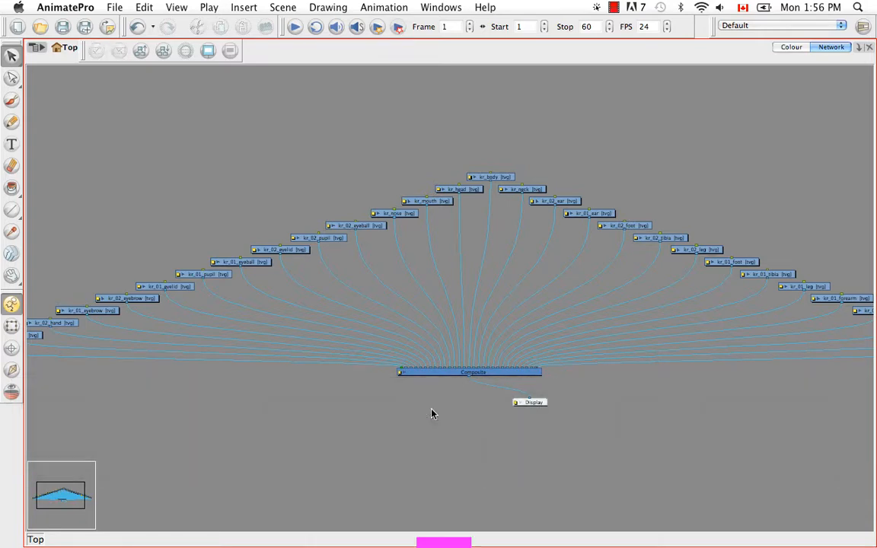
pyautogui.press('super+z')
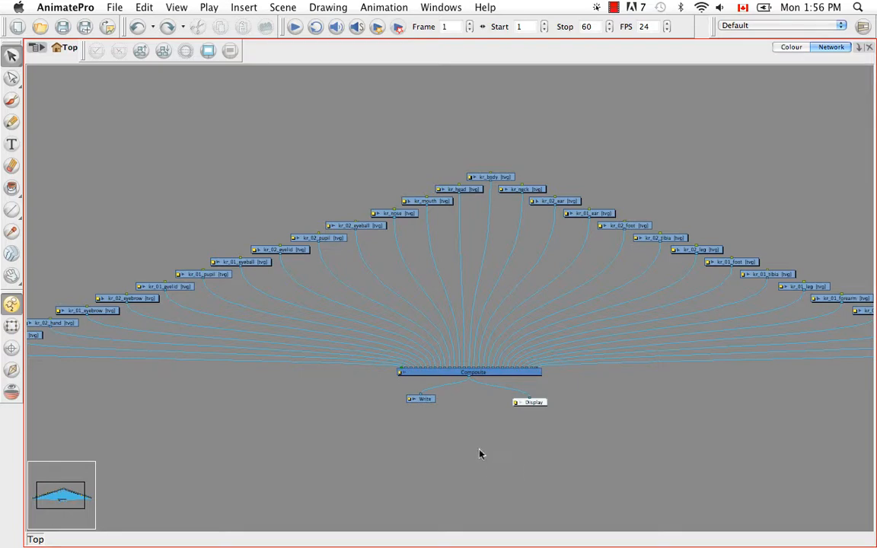
# Step: Leave the full-screen Network view and add the Tool Properties and Module Library views alongside the Library view
pyautogui.press('super+f')
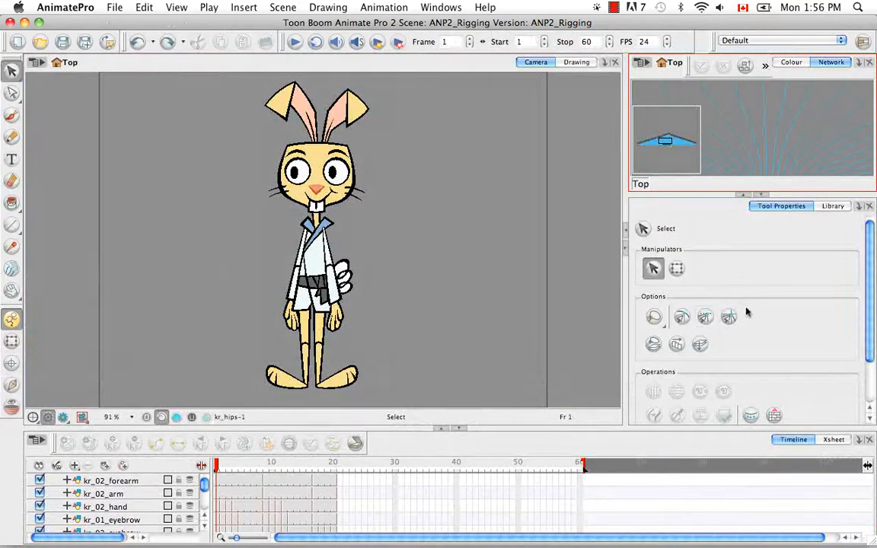
pyautogui.click(869, 207)
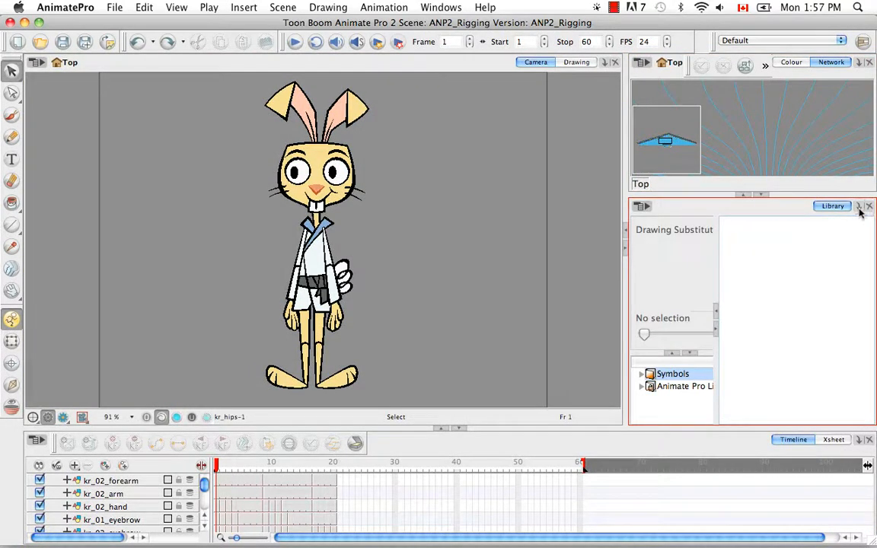
pyautogui.rightClick(872, 215)
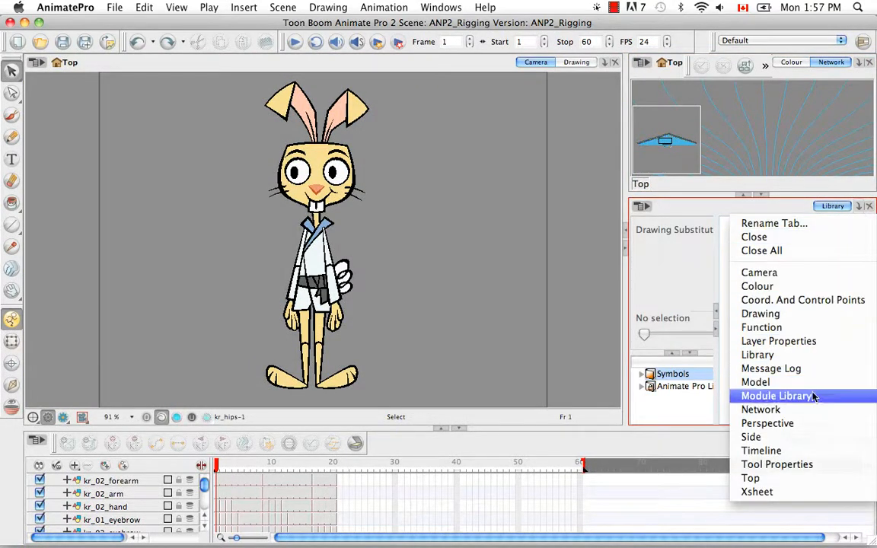
pyautogui.click(777, 464)
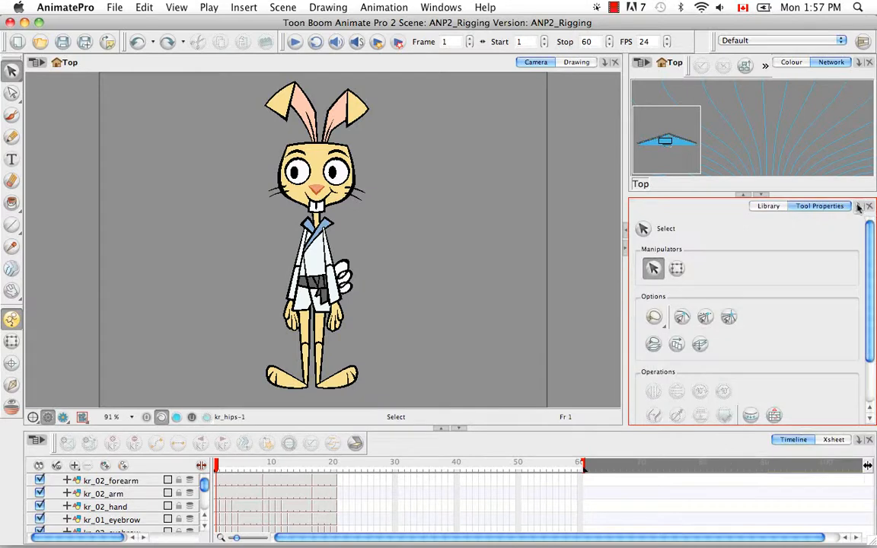
pyautogui.rightClick(858, 208)
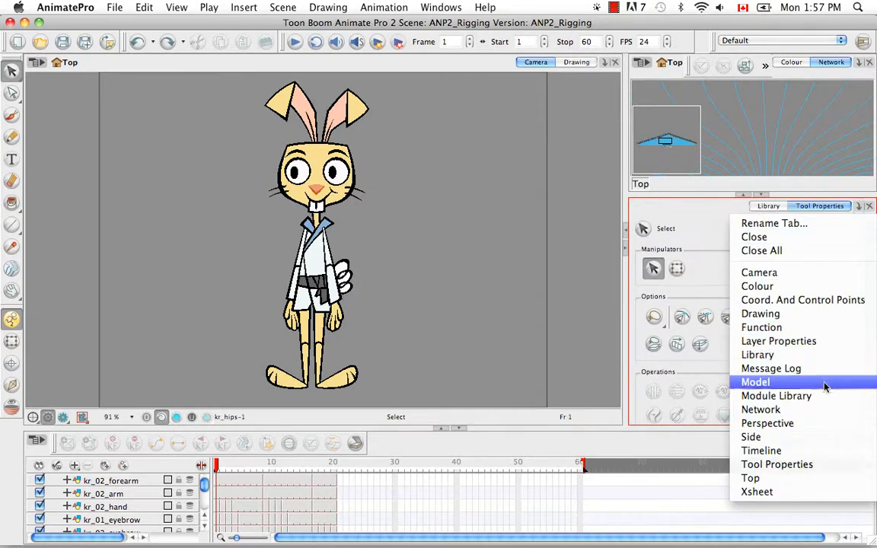
pyautogui.click(836, 397)
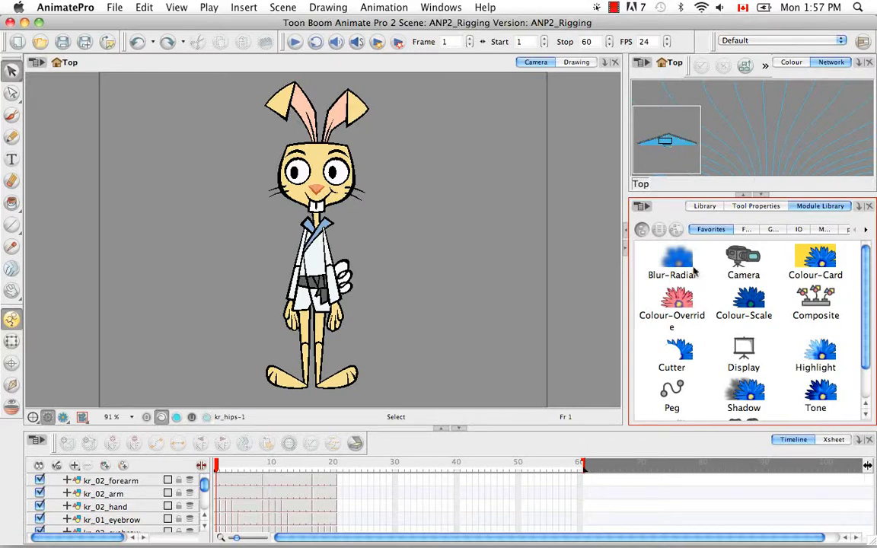
# Step: Try adding a Blur-Radial module from the Favorites to the network, and delete it
pyautogui.moveTo(673, 260); pyautogui.dragTo(744, 141)
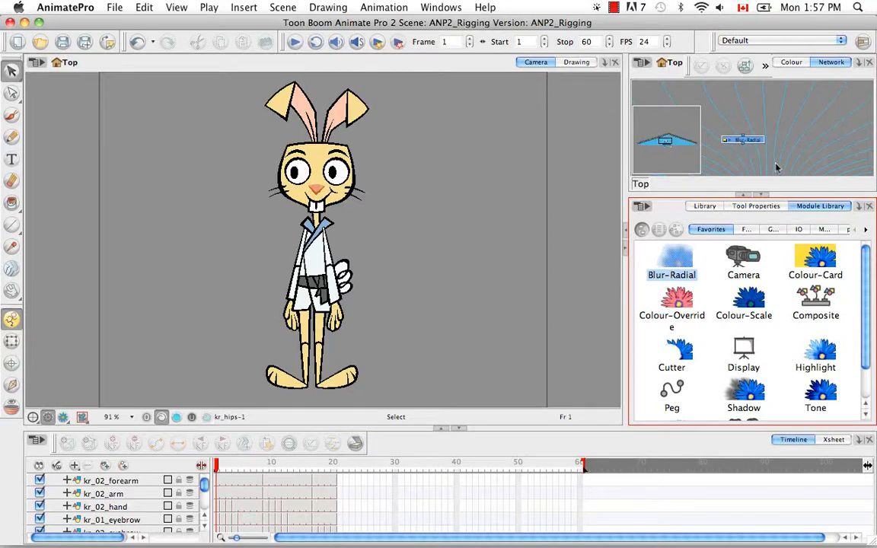
pyautogui.click(744, 140)
pyautogui.press('BackSpace')
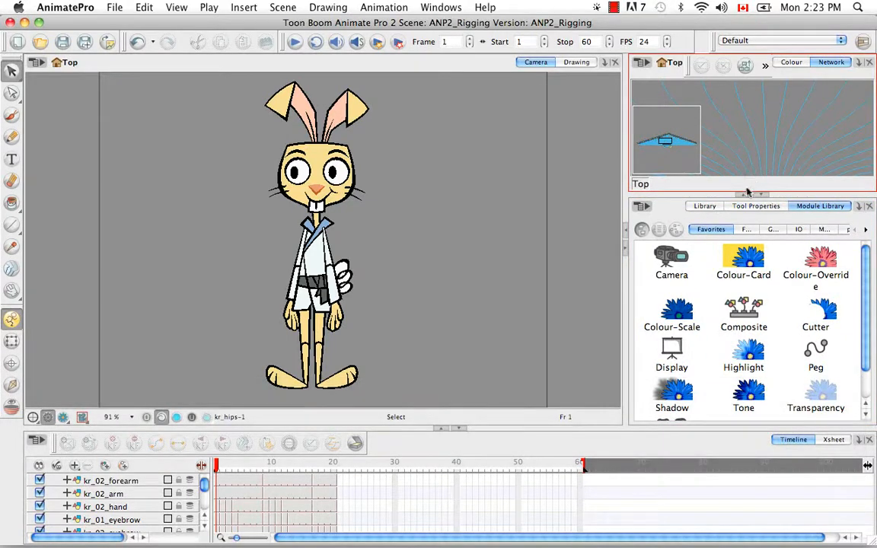
# Step: Collapse the Module Library pane and widen the Network view to about half of the window
pyautogui.click(760, 197)
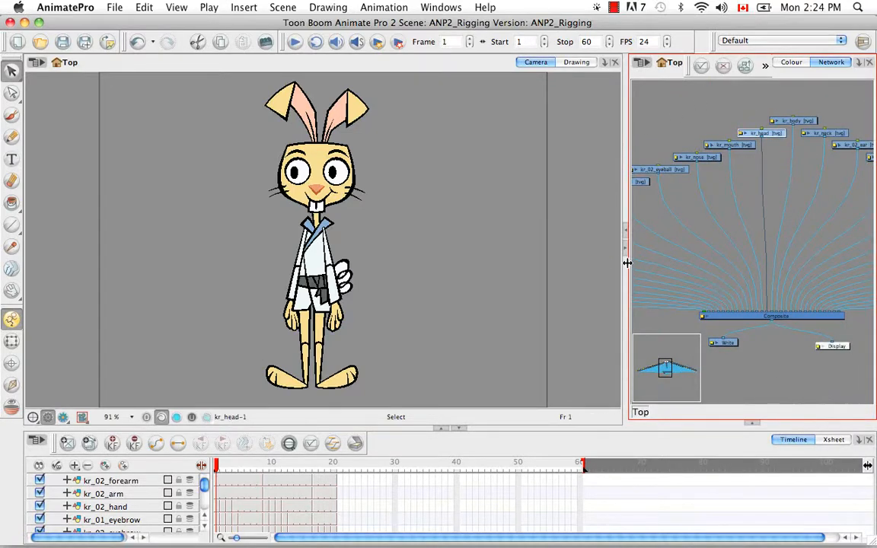
pyautogui.moveTo(627, 263); pyautogui.dragTo(551, 244)
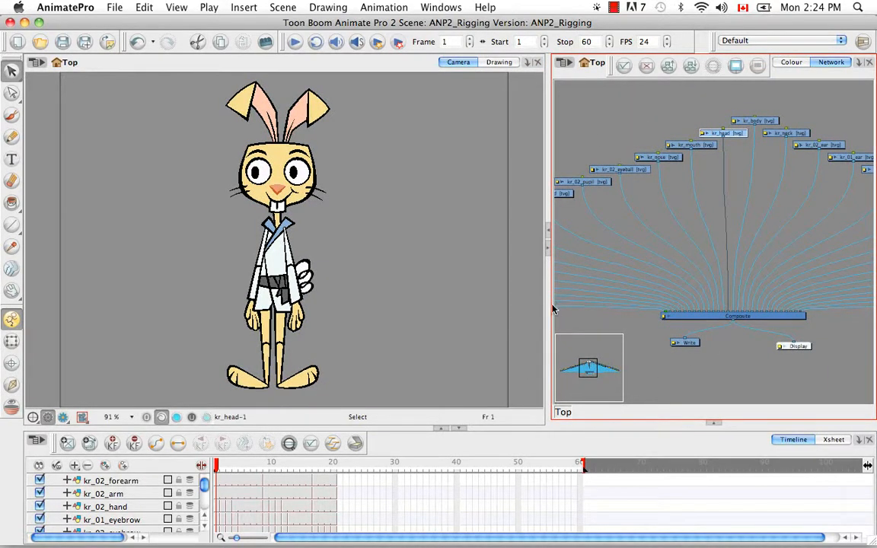
pyautogui.moveTo(548, 304); pyautogui.dragTo(440, 296)
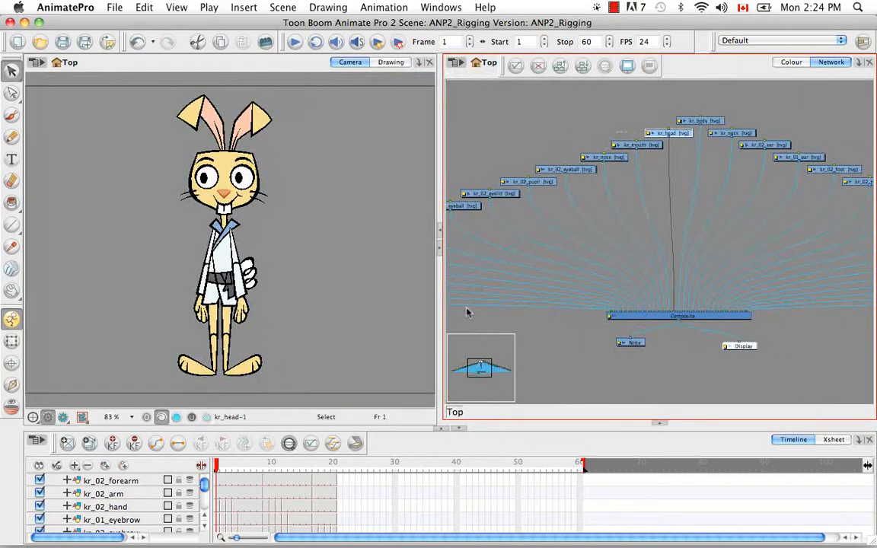
# Step: Delete the Write module from the network
pyautogui.click(665, 366)
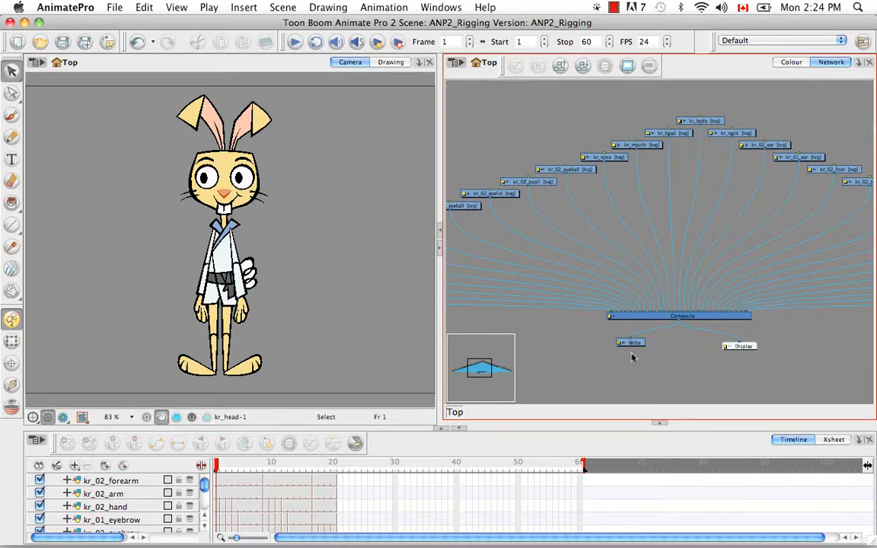
pyautogui.click(632, 344)
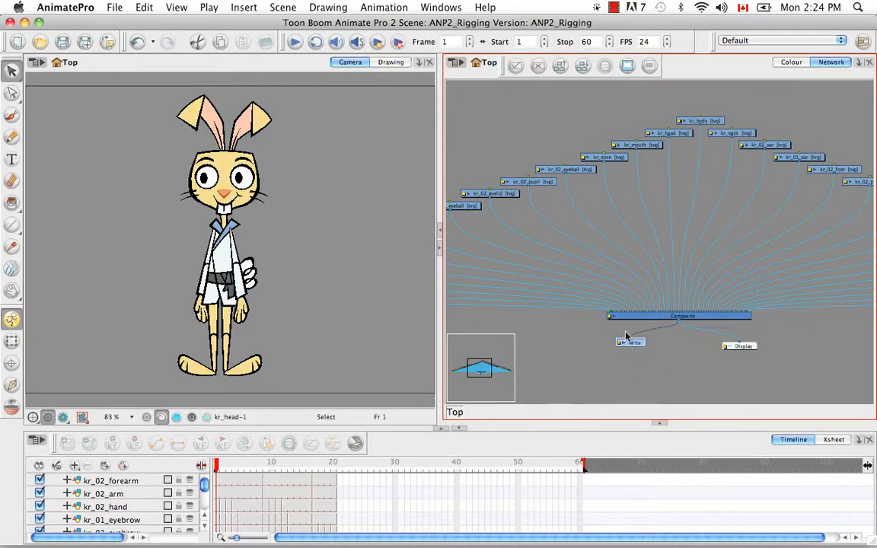
pyautogui.press('BackSpace')
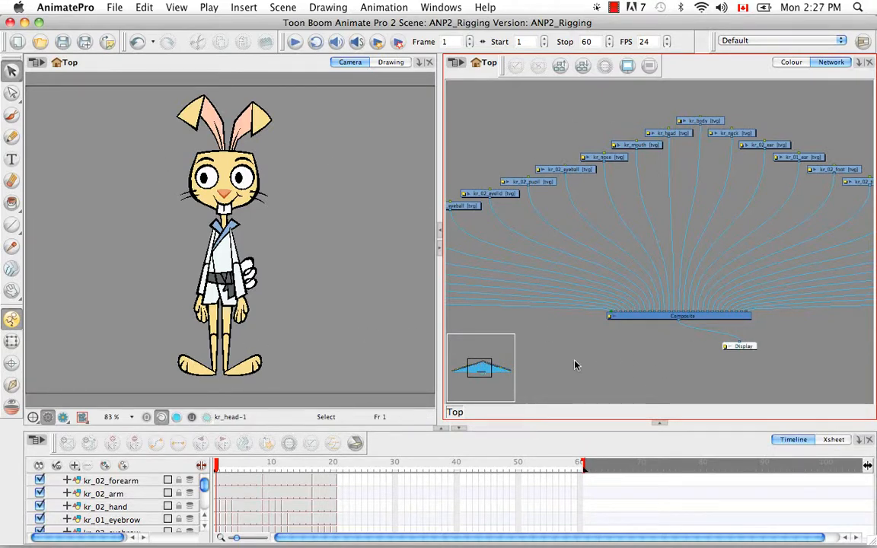
# Step: Set the Composite module to Pass Through in its layer properties, and deselect it
pyautogui.click(610, 320)
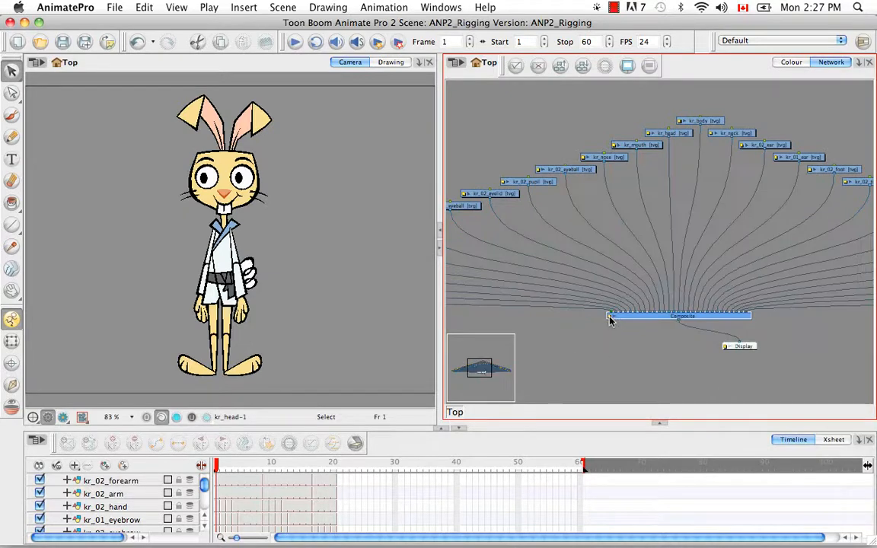
pyautogui.doubleClick(609, 320)
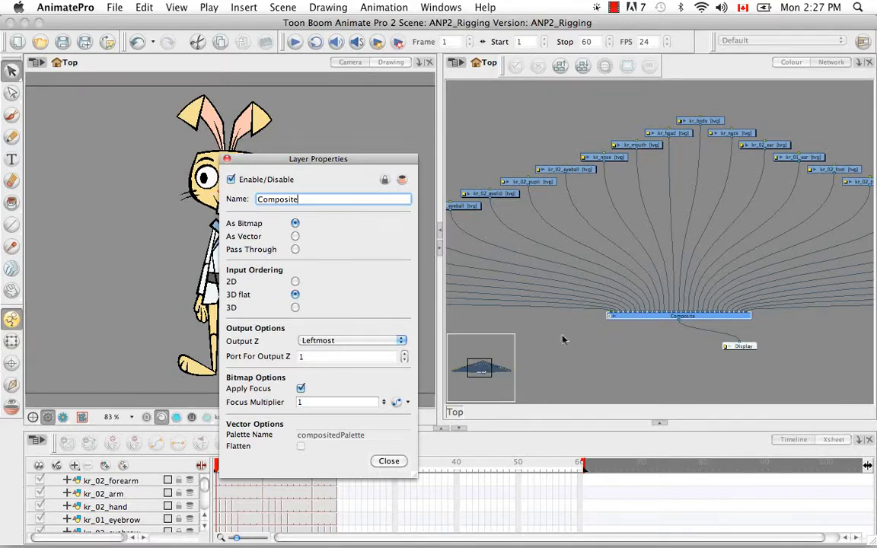
pyautogui.click(295, 251)
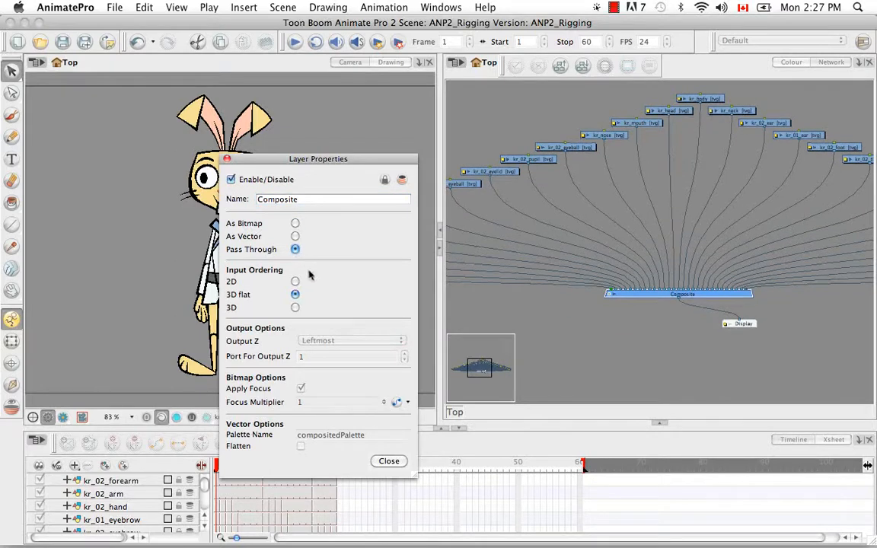
pyautogui.click(389, 461)
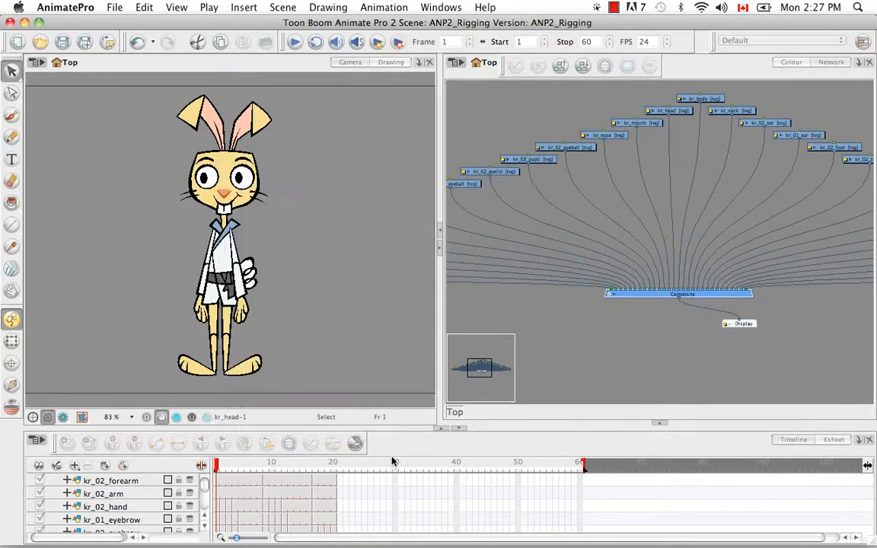
pyautogui.click(607, 295)
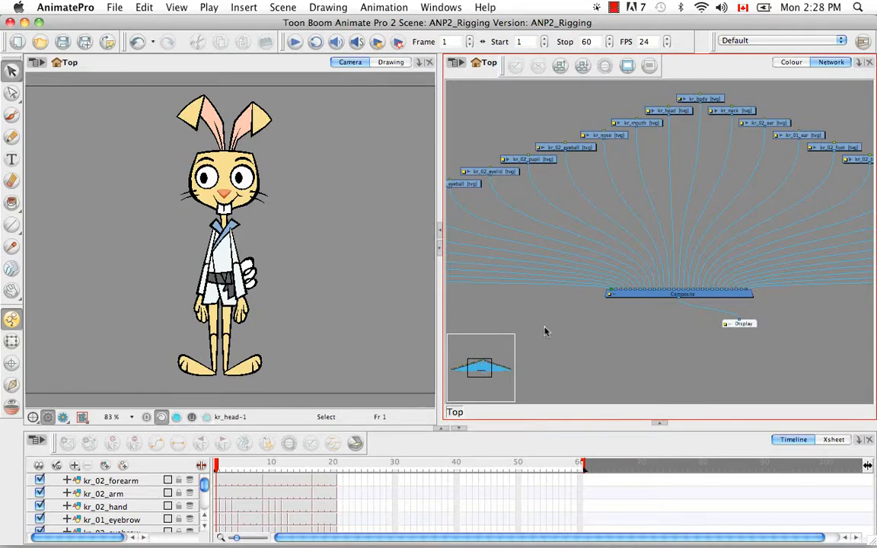
# Step: Turn off Animate Using Animation Tools in the advanced properties of the kr_02_forearm module, and deselect the module
pyautogui.press('space')
pyautogui.moveTo(611, 333); pyautogui.dragTo(751, 380)
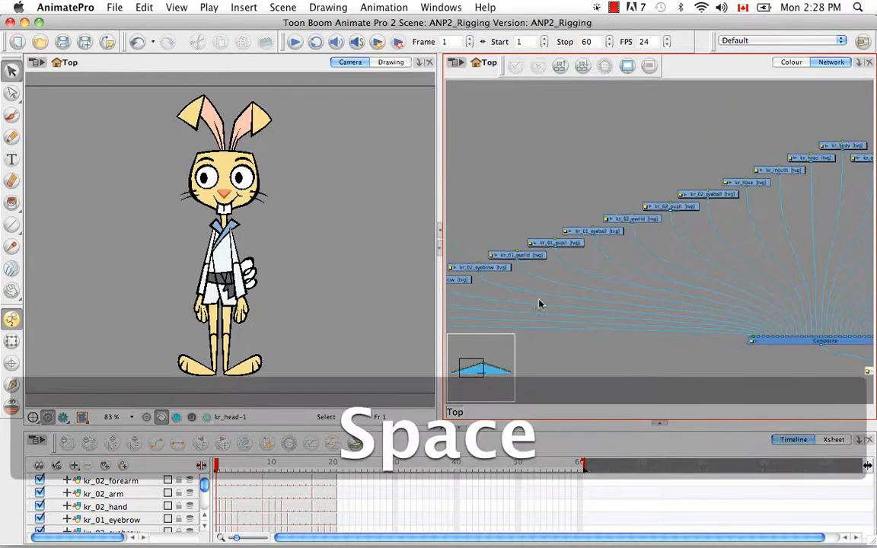
pyautogui.moveTo(539, 305); pyautogui.dragTo(631, 319)
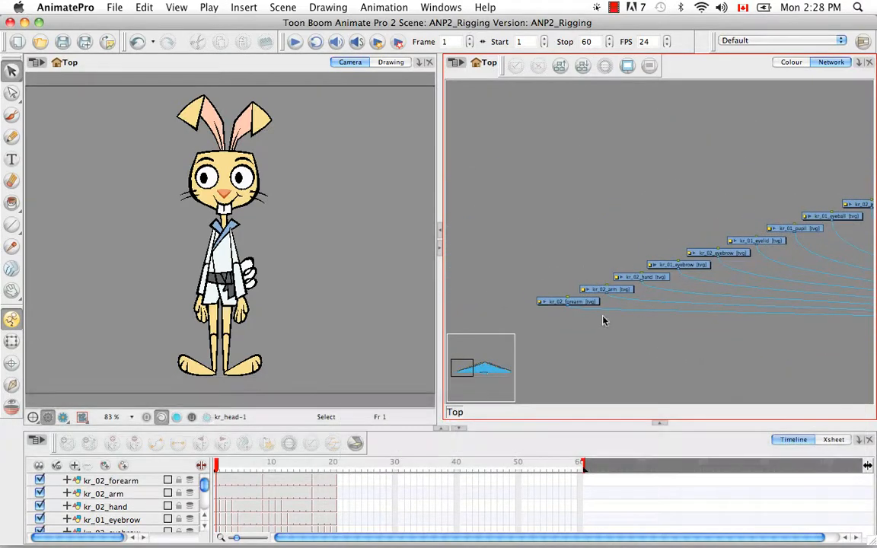
pyautogui.press('super+equal')
pyautogui.press('super+equal')
pyautogui.press('super+equal')
pyautogui.press('space')
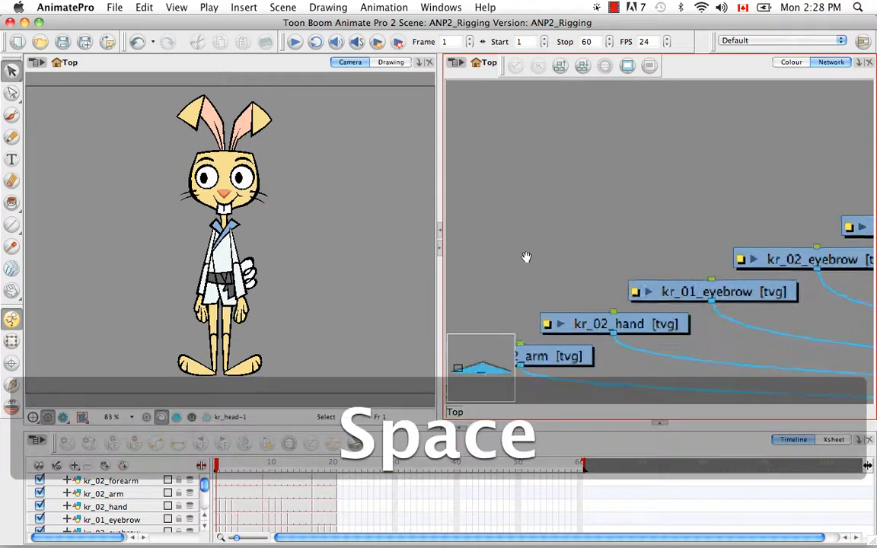
pyautogui.moveTo(495, 368); pyautogui.dragTo(627, 264)
pyautogui.moveTo(552, 316); pyautogui.dragTo(593, 311)
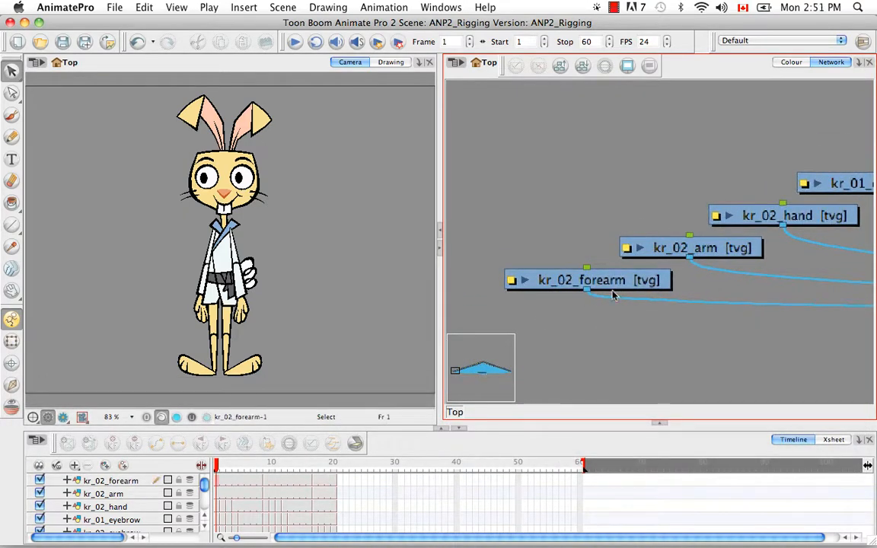
pyautogui.click(511, 281)
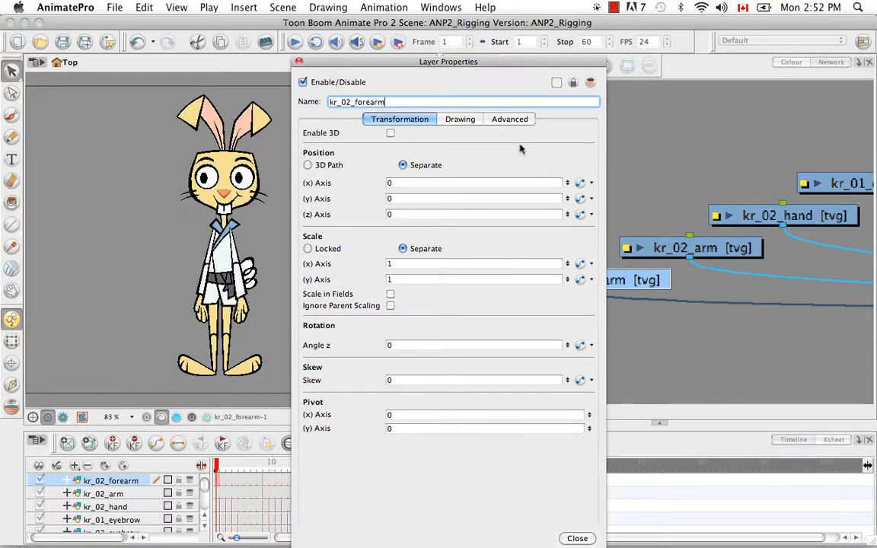
pyautogui.click(505, 120)
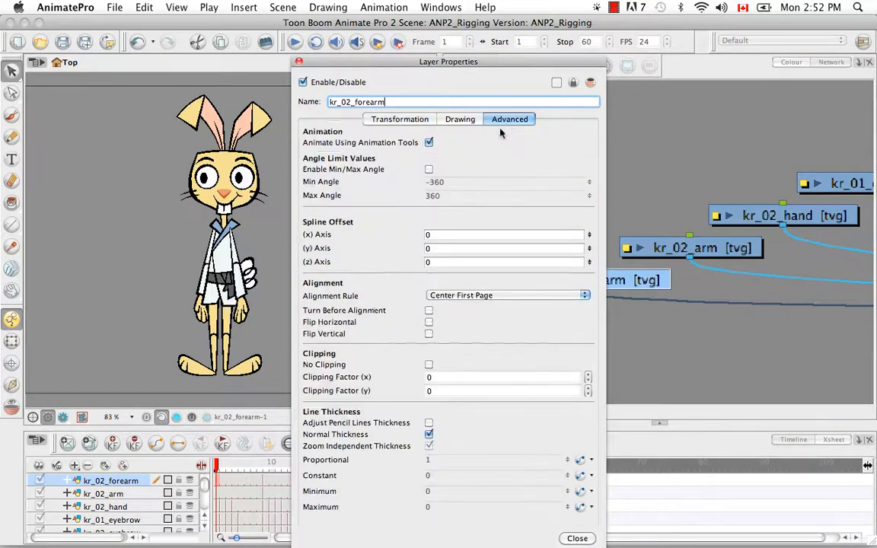
pyautogui.click(428, 142)
pyautogui.click(428, 142)
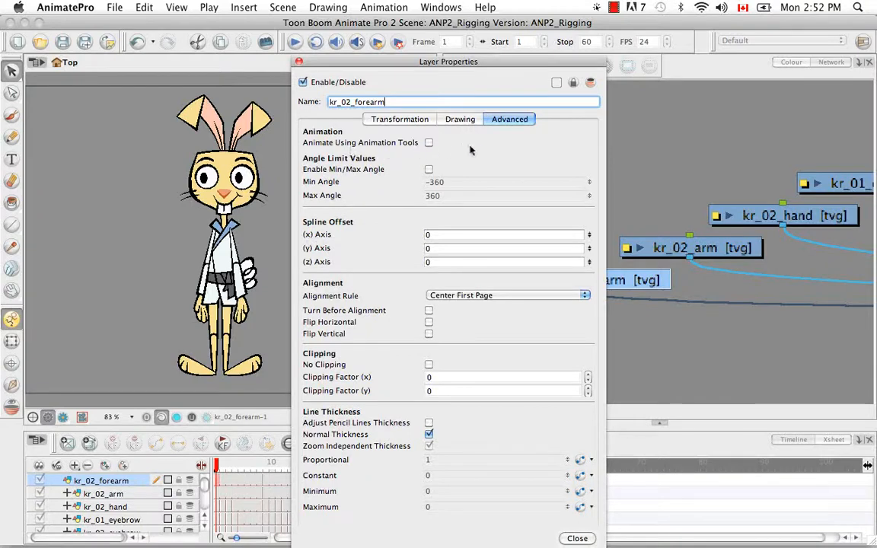
pyautogui.click(577, 538)
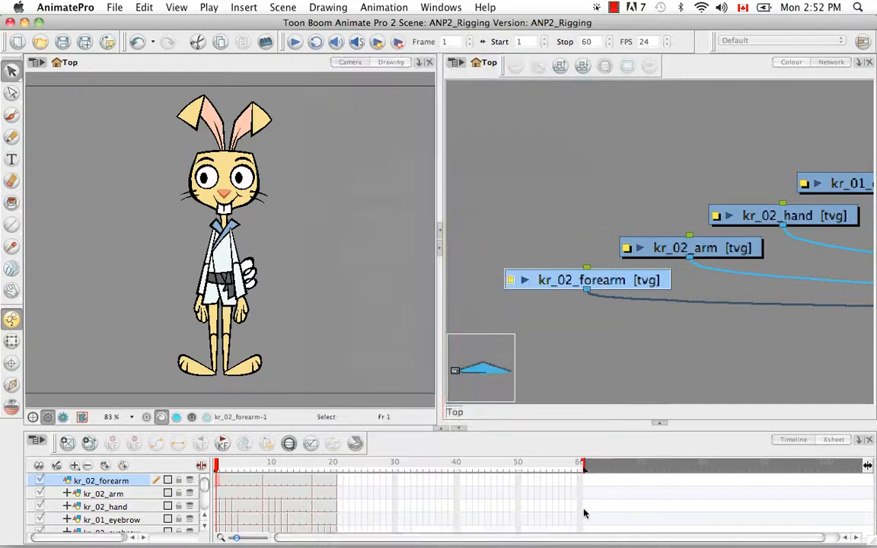
pyautogui.click(593, 347)
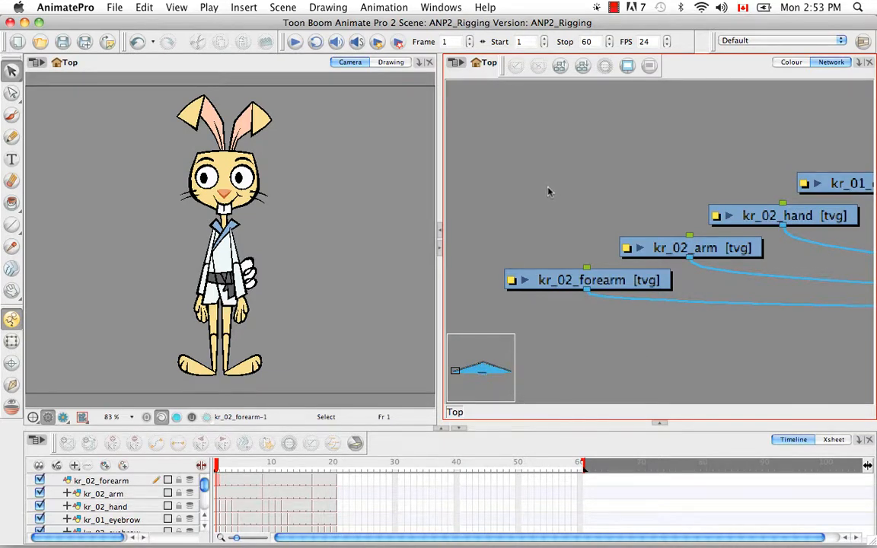
# Step: Show the Scripting toolbar
pyautogui.click(440, 8)
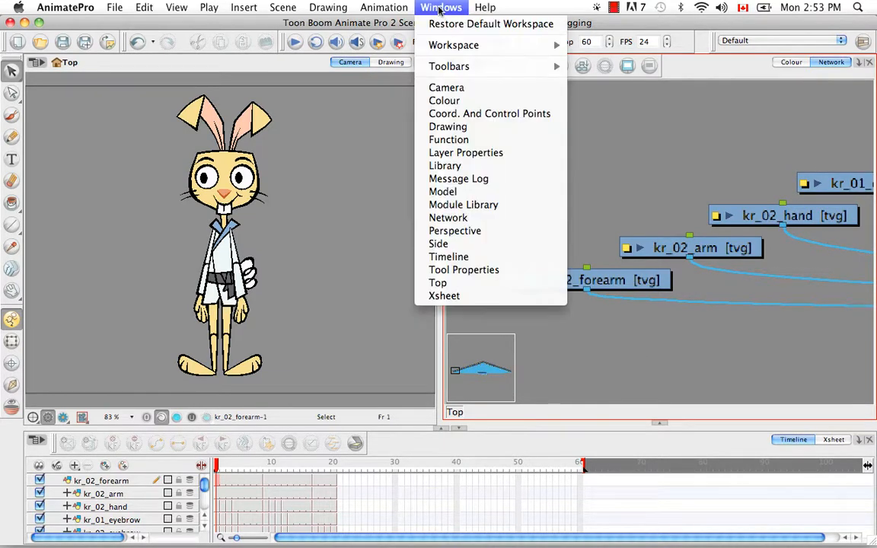
pyautogui.moveTo(533, 68)
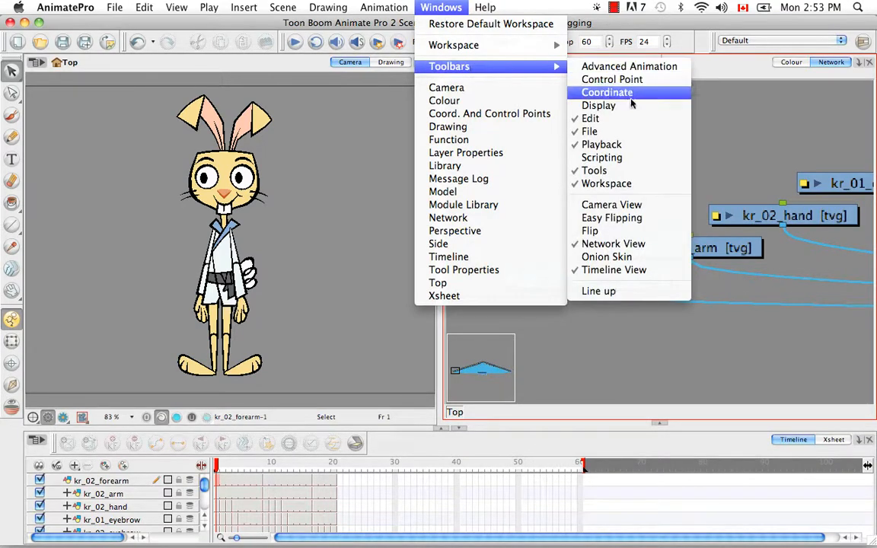
pyautogui.click(628, 157)
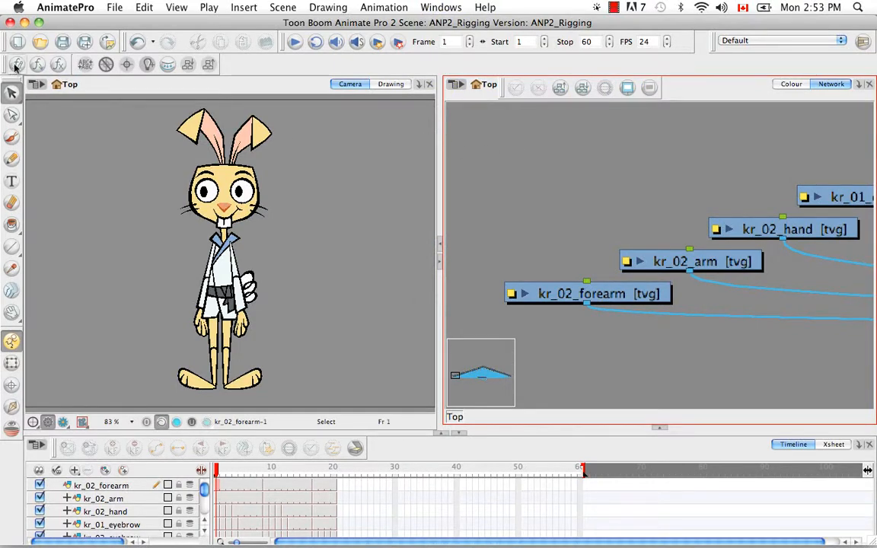
# Step: Open the script editor and import Animatable_Script.txt from the Animation/Pack09/Script Stuff folder
pyautogui.click(15, 66)
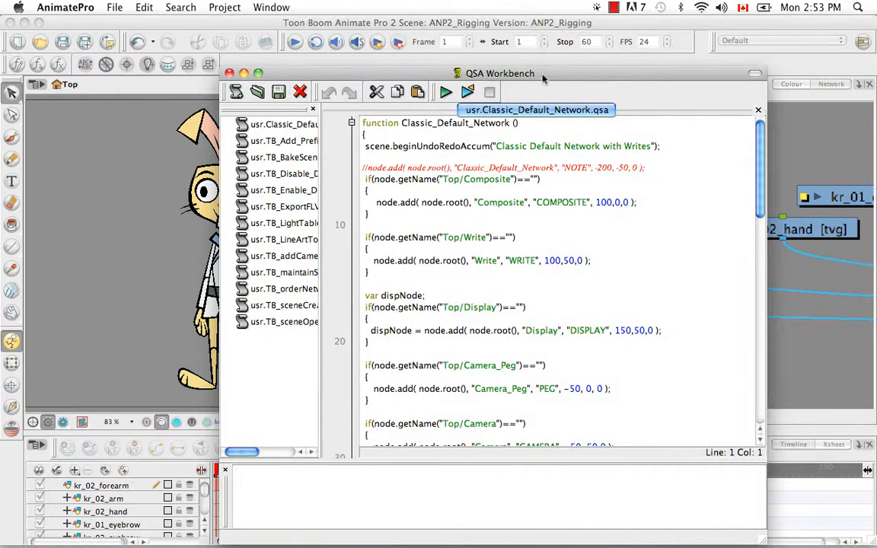
pyautogui.click(258, 93)
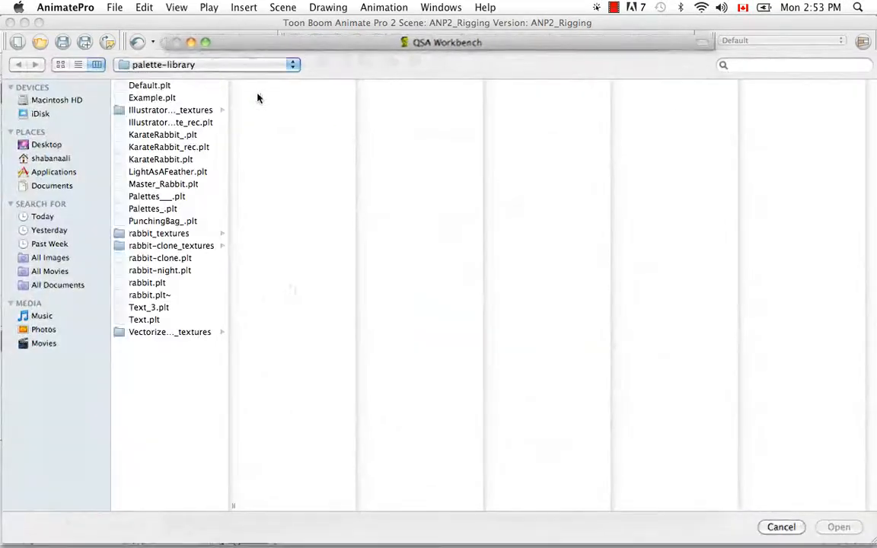
pyautogui.click(57, 158)
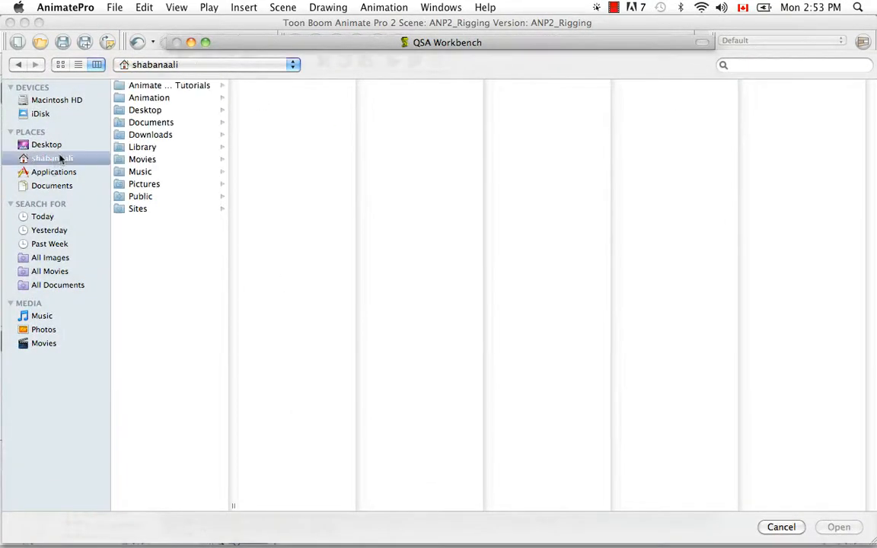
pyautogui.click(156, 97)
pyautogui.click(270, 158)
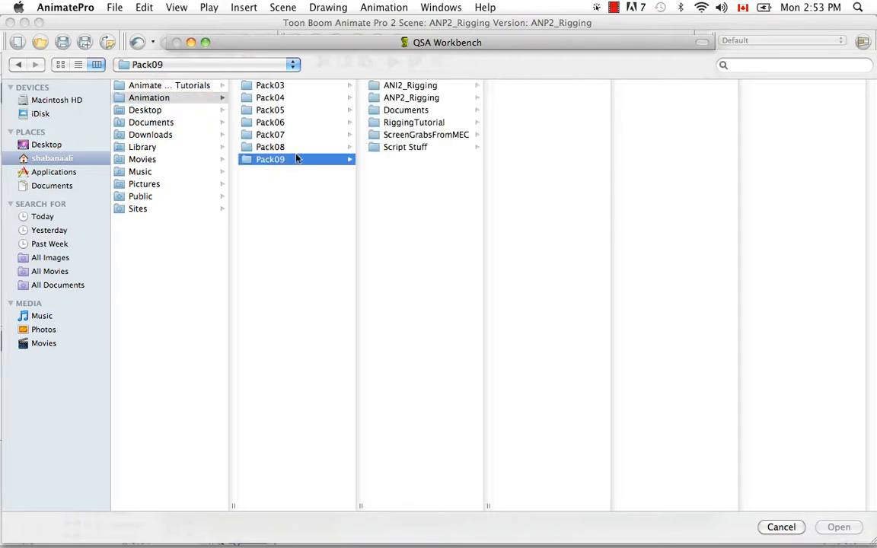
pyautogui.click(421, 147)
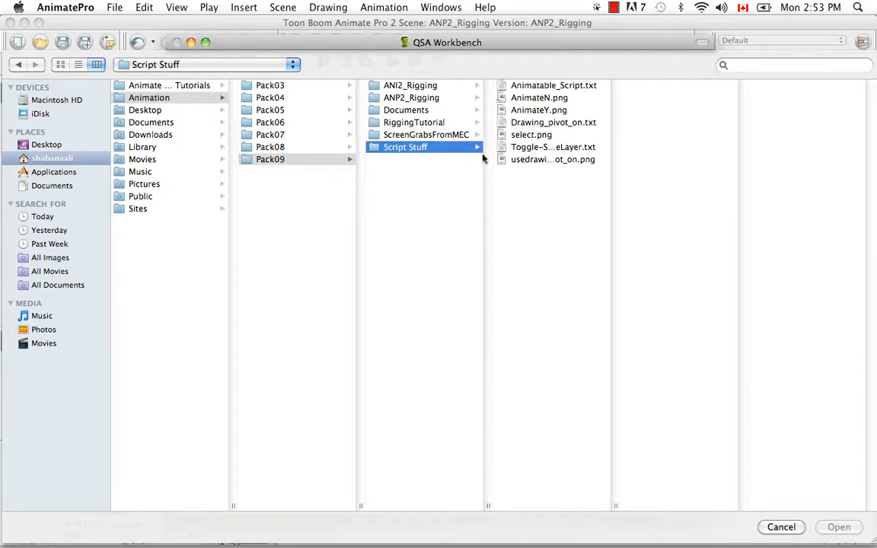
pyautogui.click(560, 87)
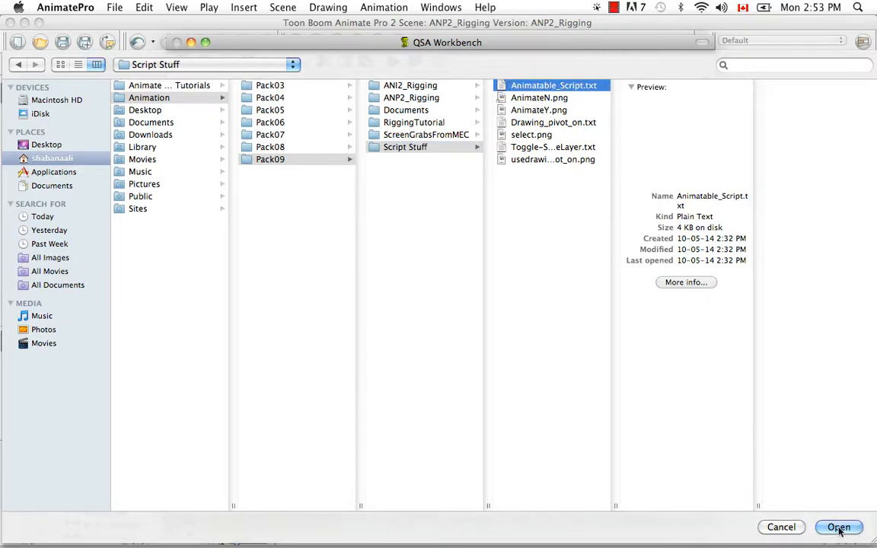
pyautogui.click(839, 526)
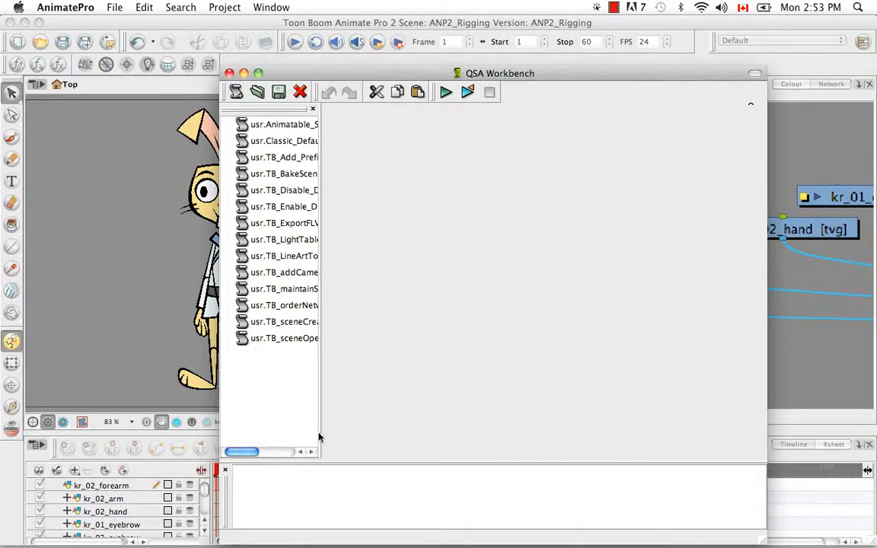
# Step: Widen the script list, examine the code of usr.Animatable_Script.txt, and close the QSA Workbench
pyautogui.moveTo(323, 431); pyautogui.dragTo(396, 422)
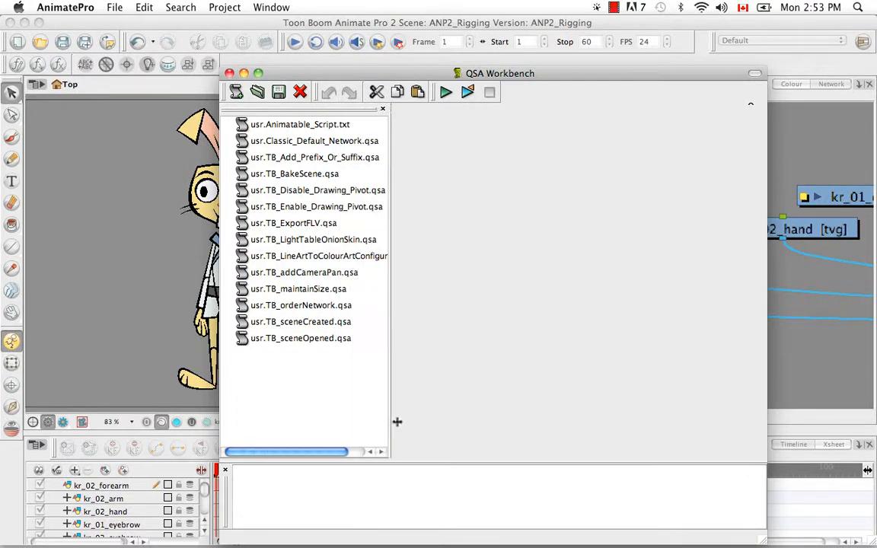
pyautogui.click(317, 126)
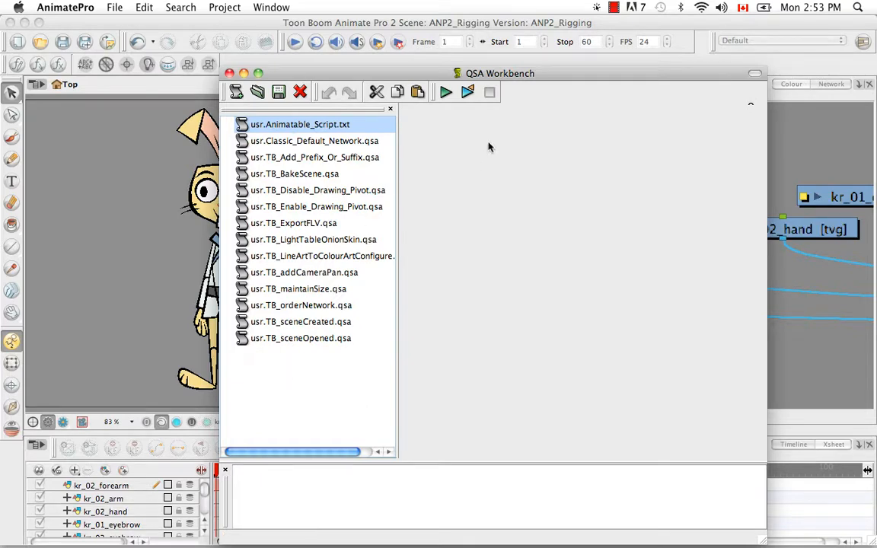
pyautogui.doubleClick(325, 126)
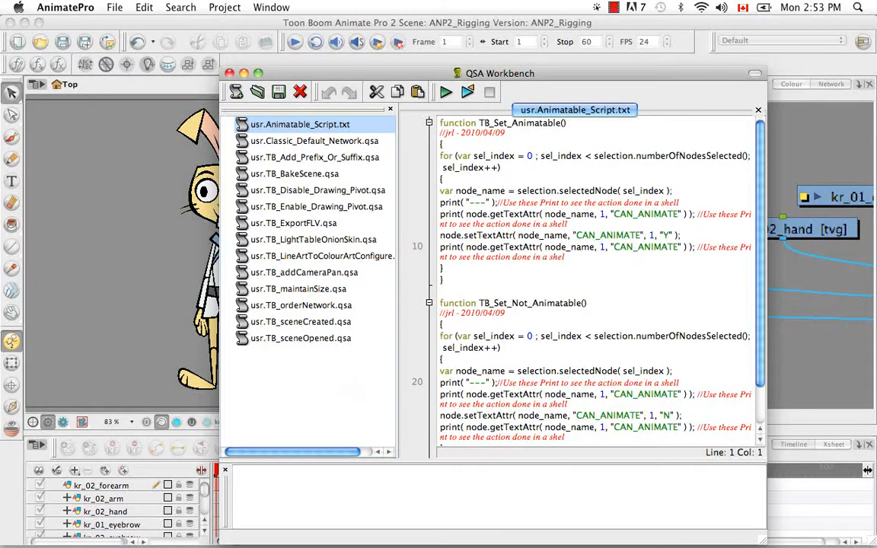
pyautogui.moveTo(763, 316); pyautogui.dragTo(774, 185)
pyautogui.click(229, 73)
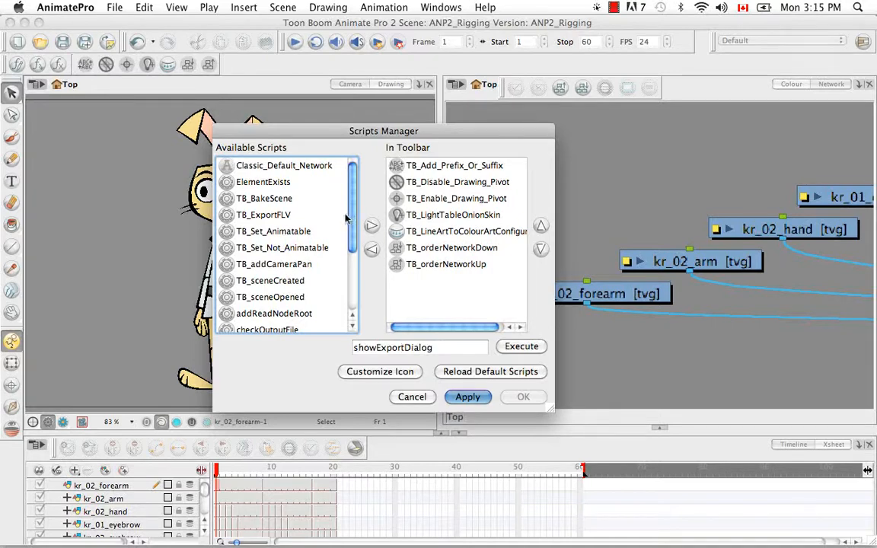
# Step: Add the TB_Set_Animatable and TB_Set_Not_Animatable scripts to the toolbar in the Scripts Manager
pyautogui.click(275, 233)
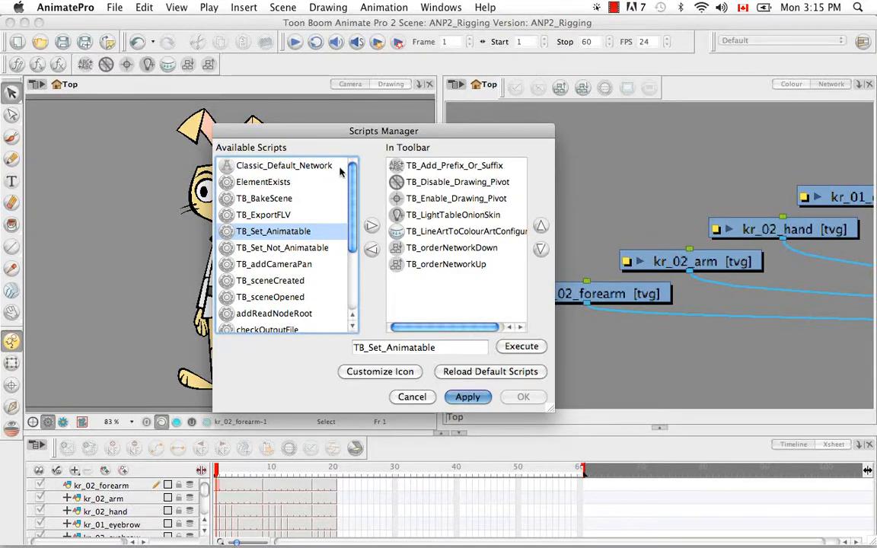
pyautogui.click(372, 227)
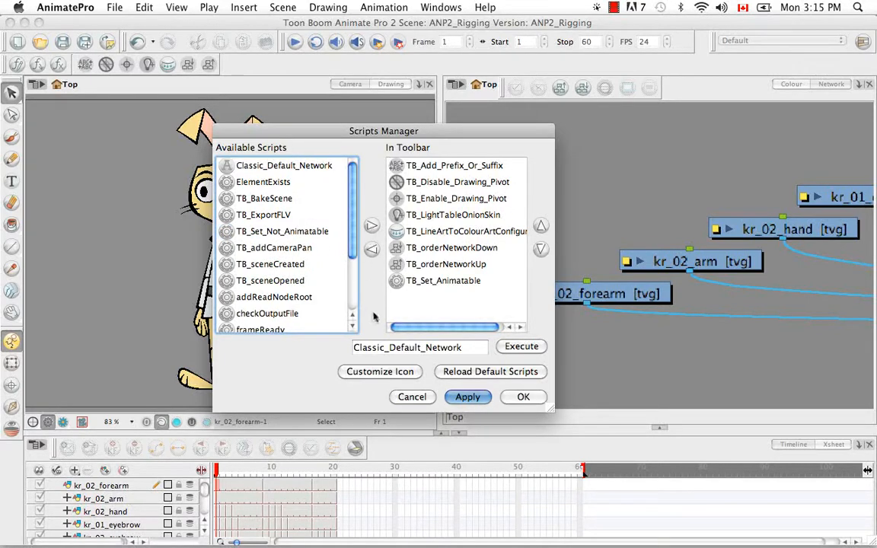
pyautogui.click(264, 232)
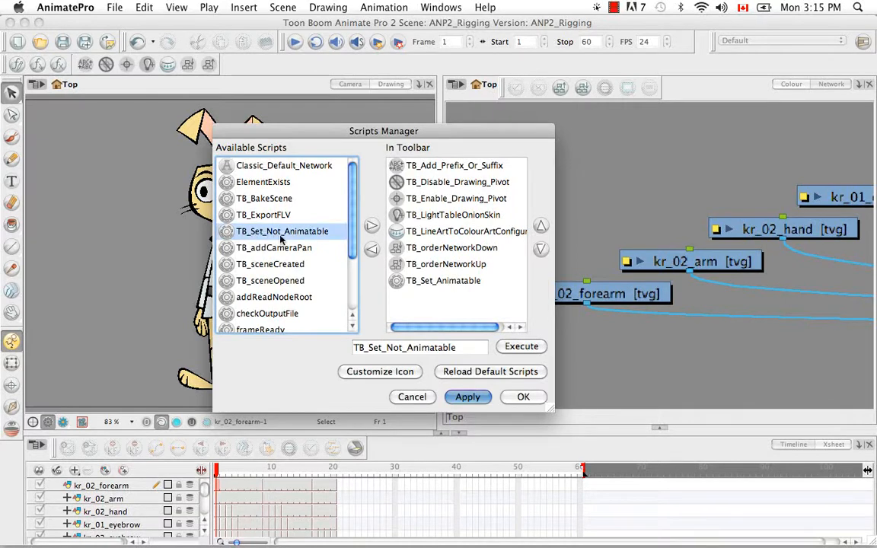
pyautogui.click(372, 227)
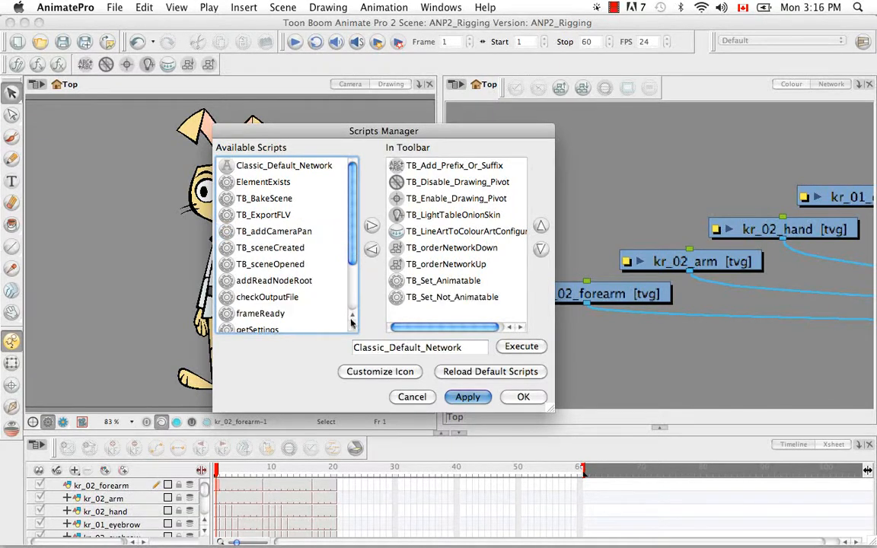
# Step: Assign AnimateY.png from the Script Stuff folder as the icon of the TB_Set_Animatable toolbar script
pyautogui.click(437, 282)
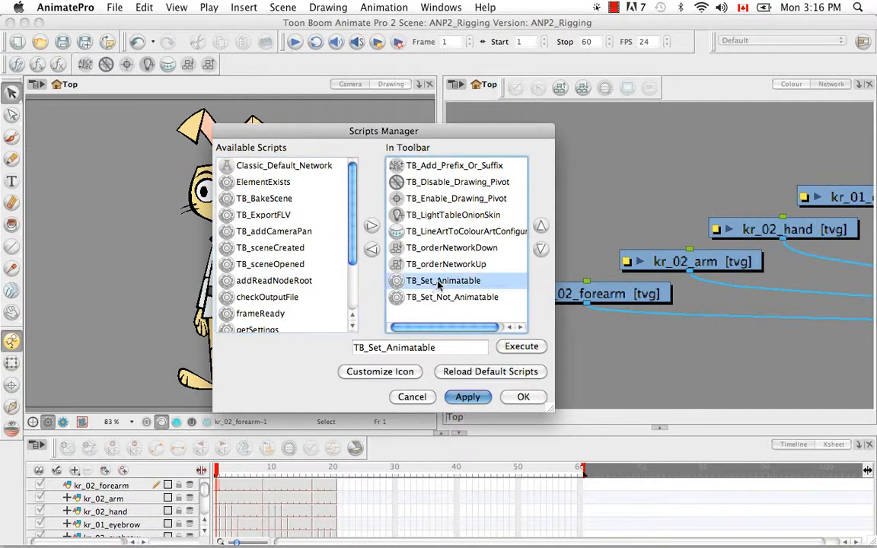
pyautogui.click(384, 373)
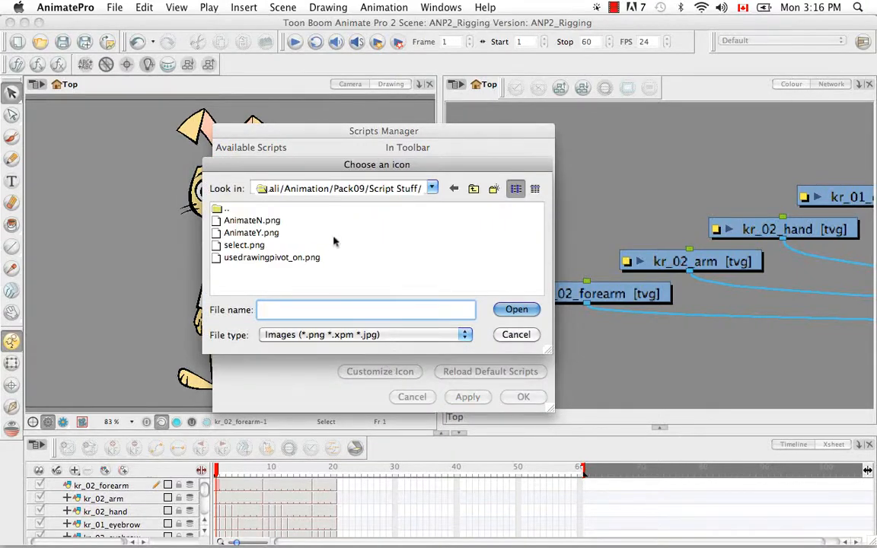
pyautogui.moveTo(429, 166); pyautogui.dragTo(740, 201)
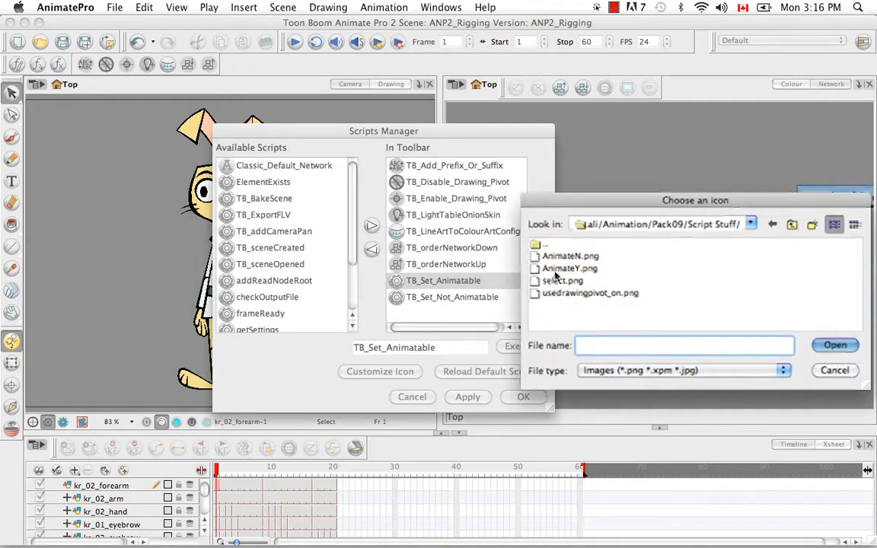
pyautogui.click(577, 270)
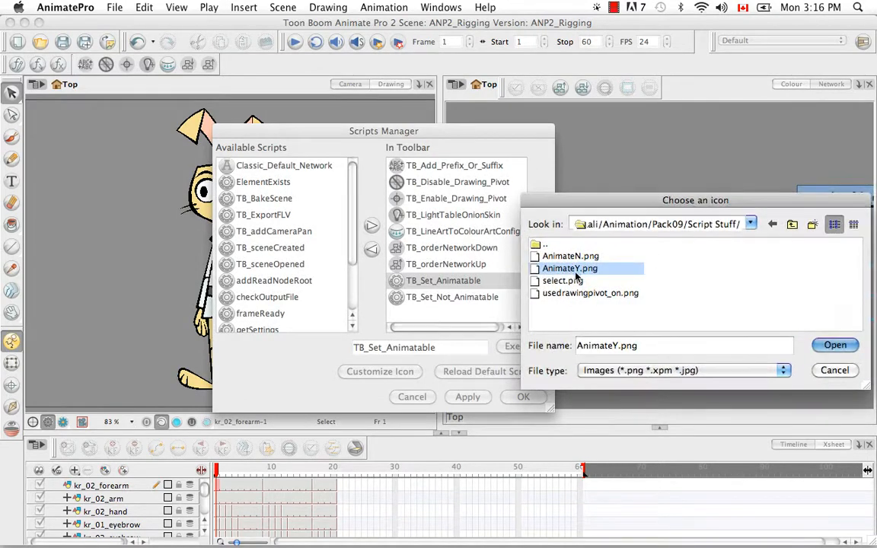
pyautogui.click(834, 345)
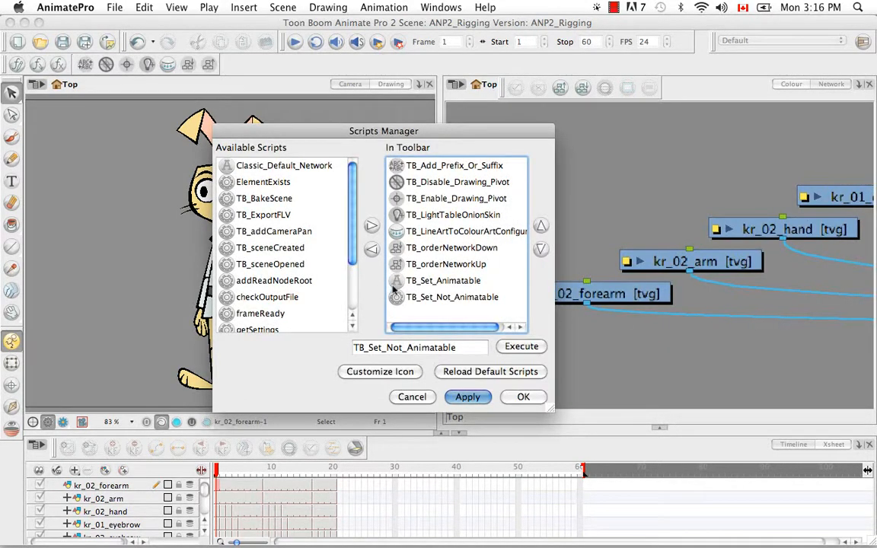
# Step: Assign AnimateN.png as the icon of the TB_Set_Not_Animatable script and accept the Scripts Manager changes
pyautogui.click(441, 298)
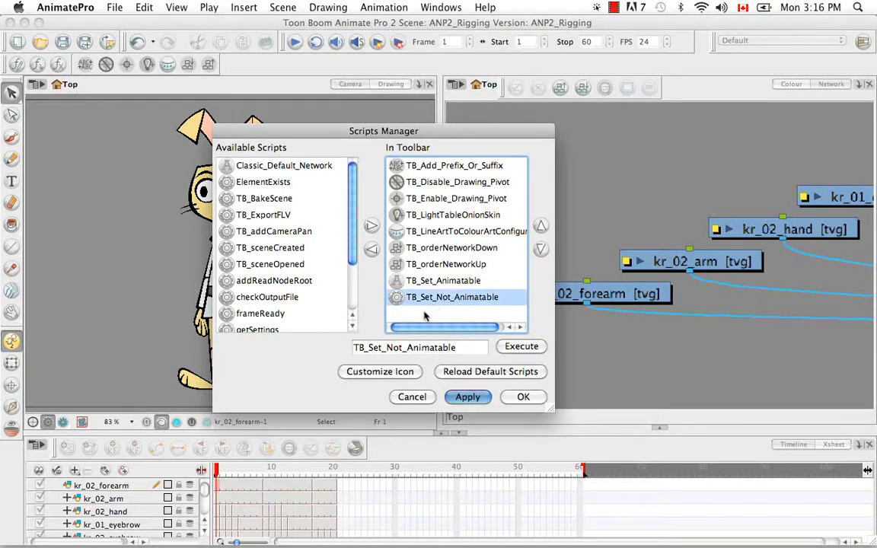
pyautogui.click(382, 371)
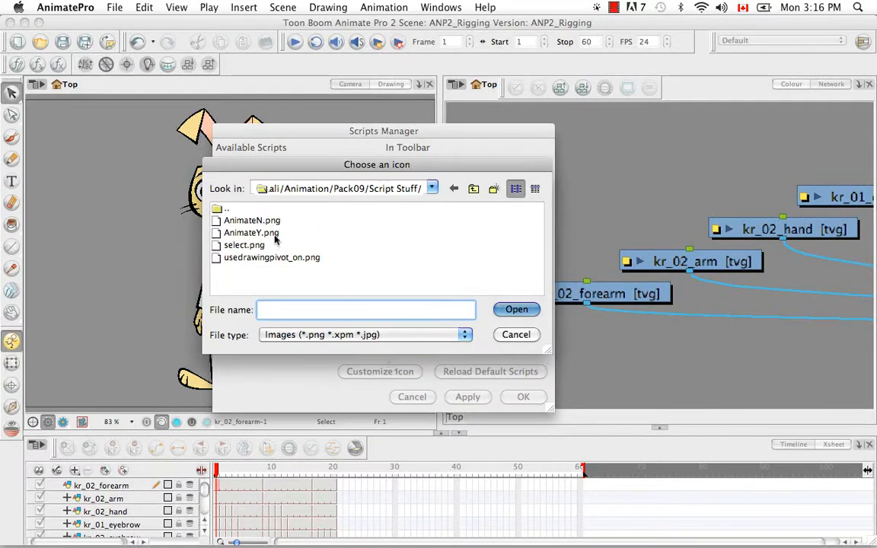
pyautogui.click(250, 220)
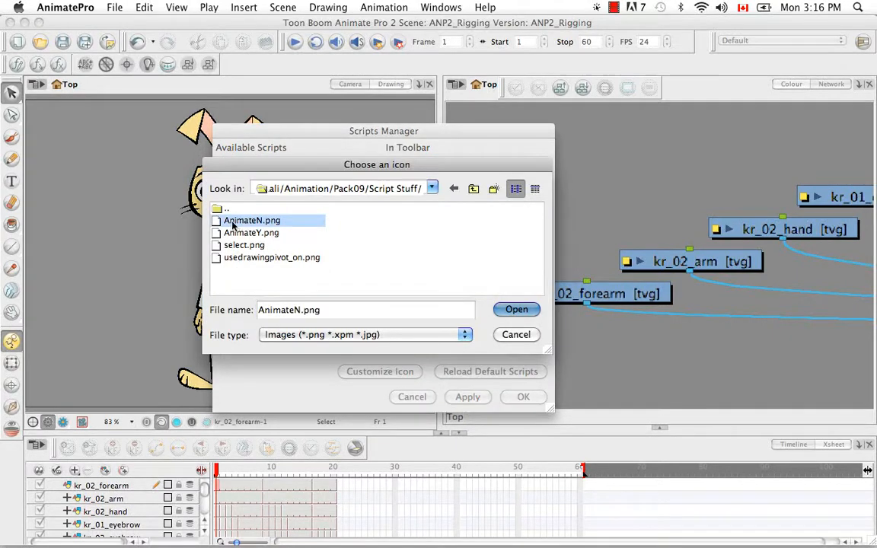
pyautogui.click(516, 309)
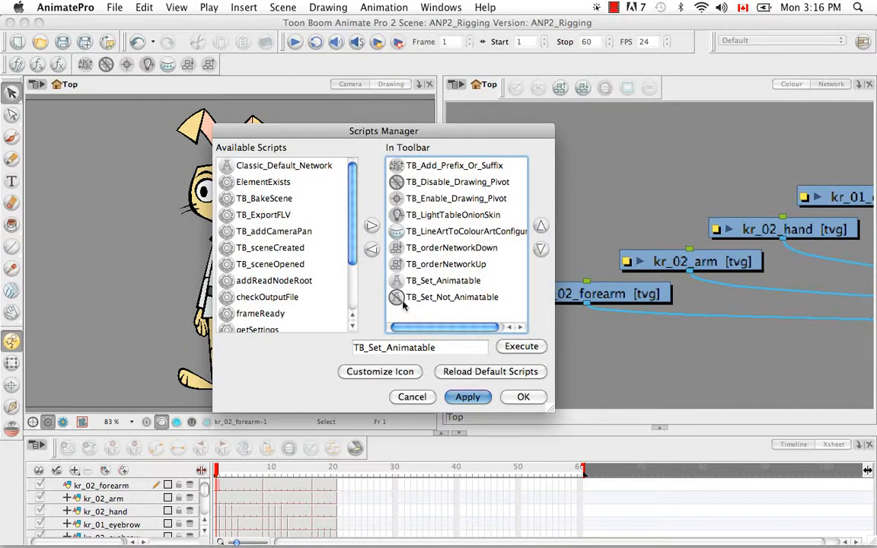
pyautogui.click(522, 399)
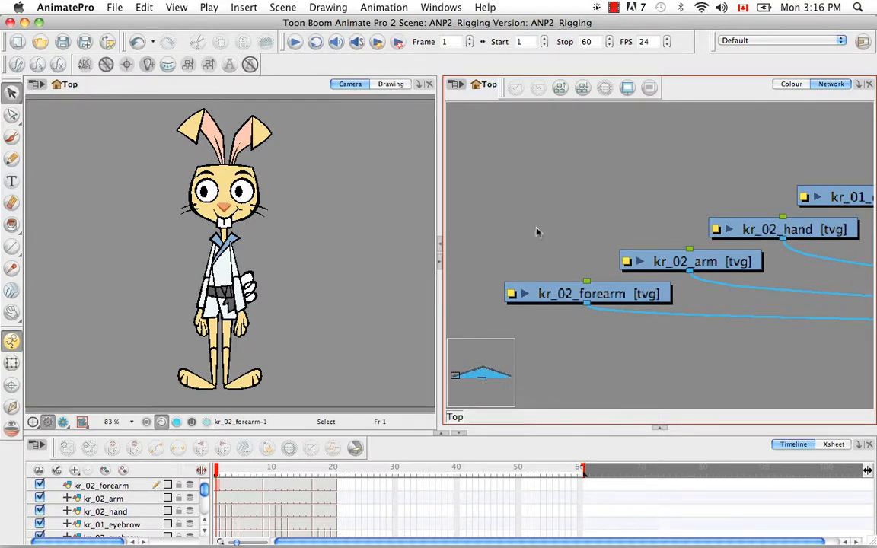
# Step: Select all drawing modules in the network and run the TB_Set_Not_Animatable script on them
pyautogui.press('super+minus')
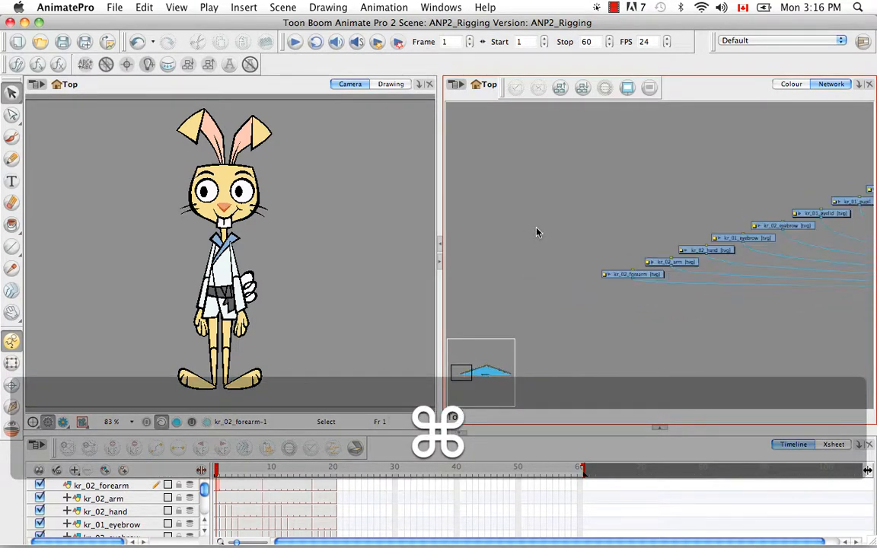
pyautogui.press('super+minus')
pyautogui.press('space')
pyautogui.moveTo(657, 354); pyautogui.dragTo(648, 295)
pyautogui.press('super+minus')
pyautogui.press('super+minus')
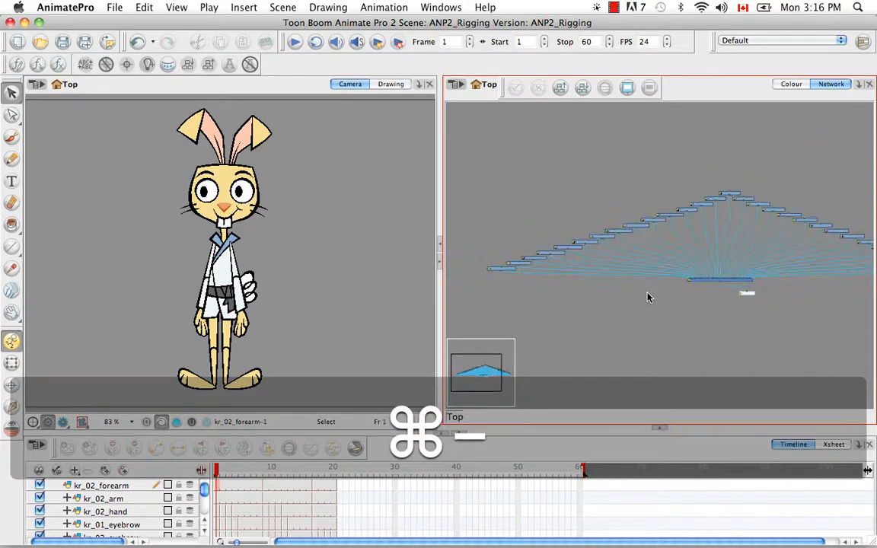
pyautogui.press('space')
pyautogui.moveTo(699, 318); pyautogui.dragTo(656, 313)
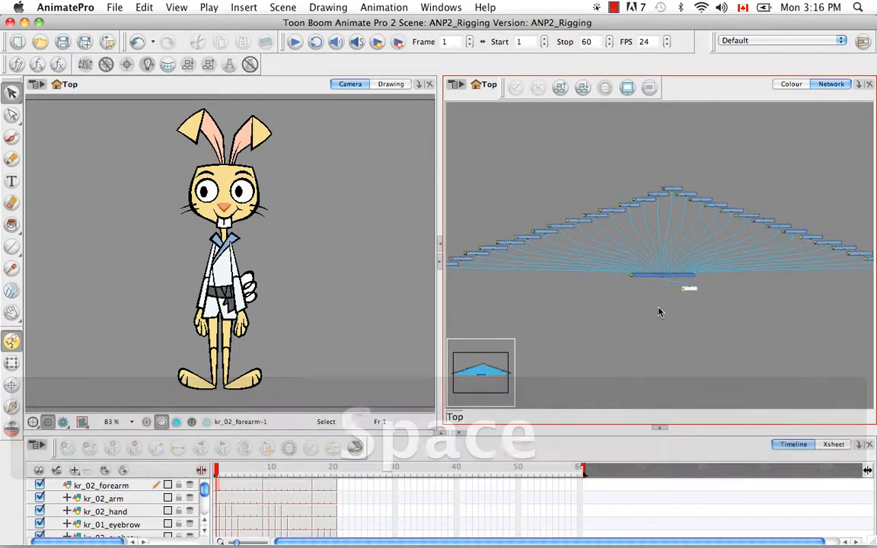
pyautogui.press('super+minus')
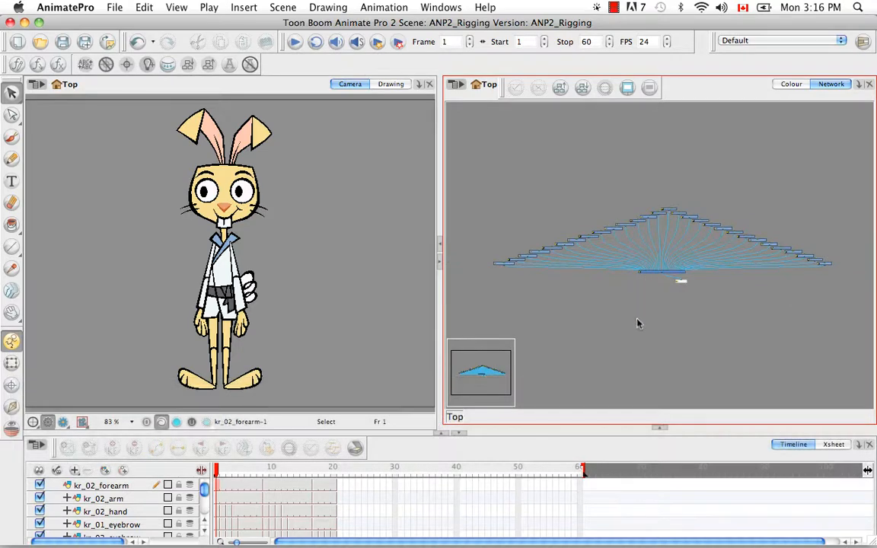
pyautogui.moveTo(479, 145); pyautogui.dragTo(854, 275)
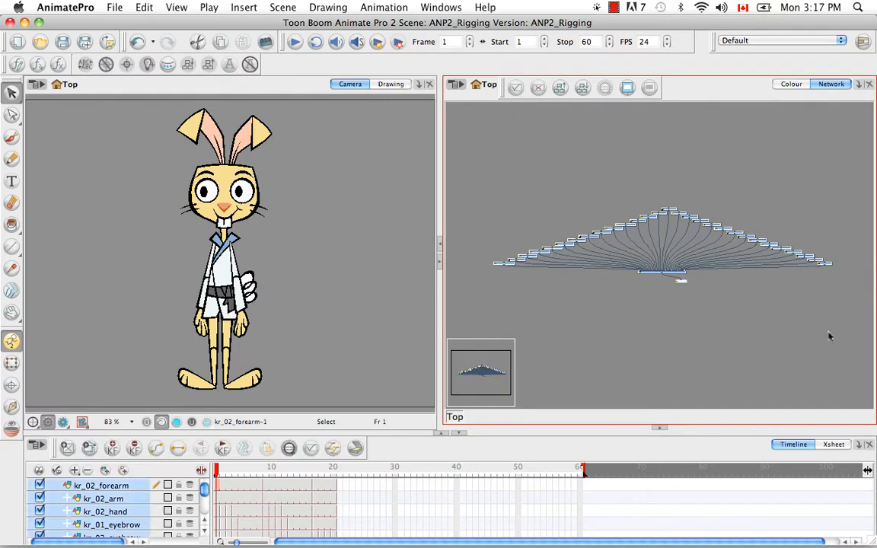
pyautogui.click(250, 64)
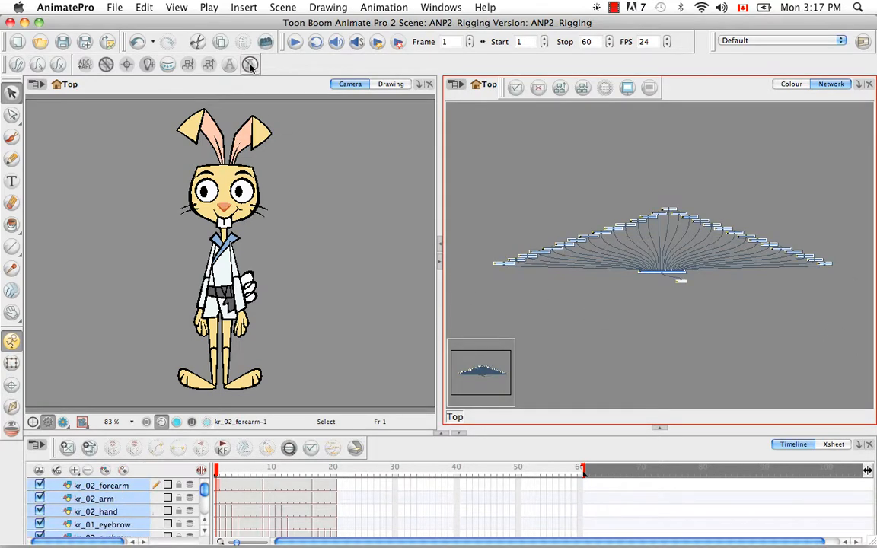
# Step: Check the Animate Using Animation Tools setting in the kr_nose module's advanced layer properties, then close them
pyautogui.press('super+equal')
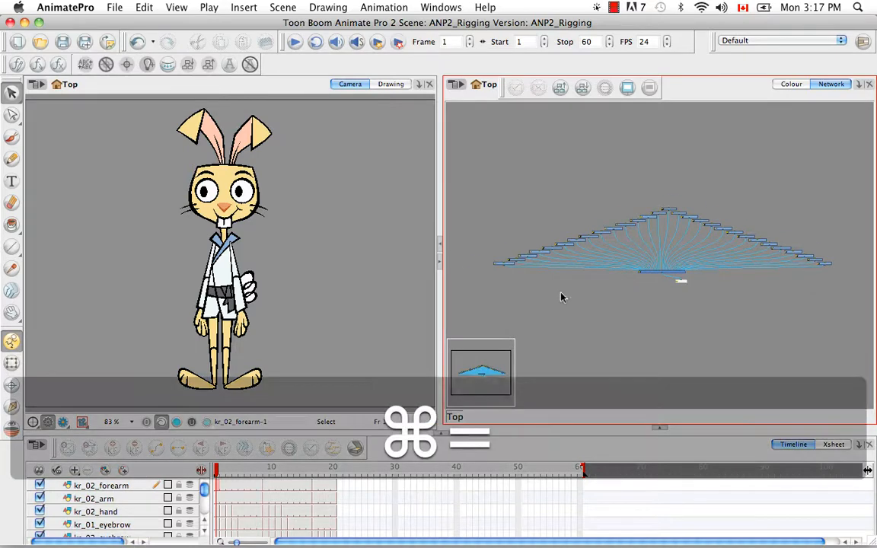
pyautogui.press('super+equal')
pyautogui.press('super+equal')
pyautogui.press('space')
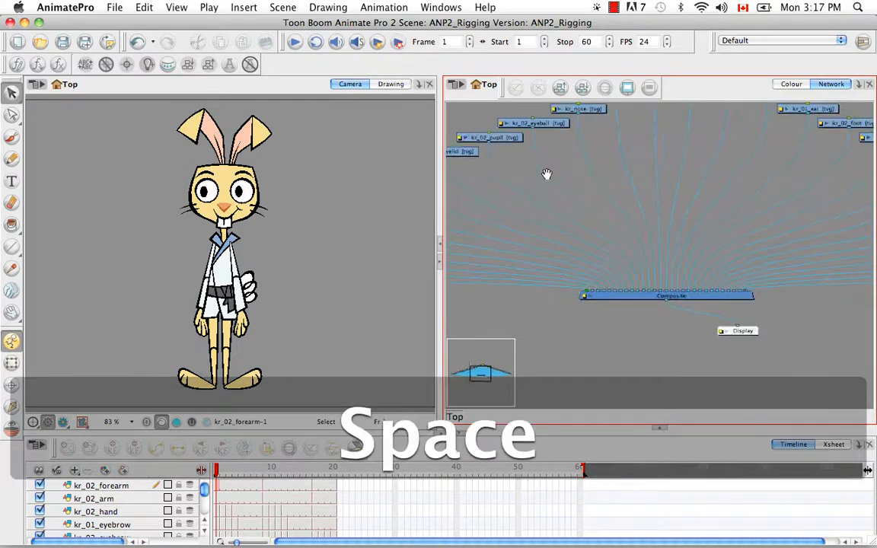
pyautogui.moveTo(546, 176); pyautogui.dragTo(604, 295)
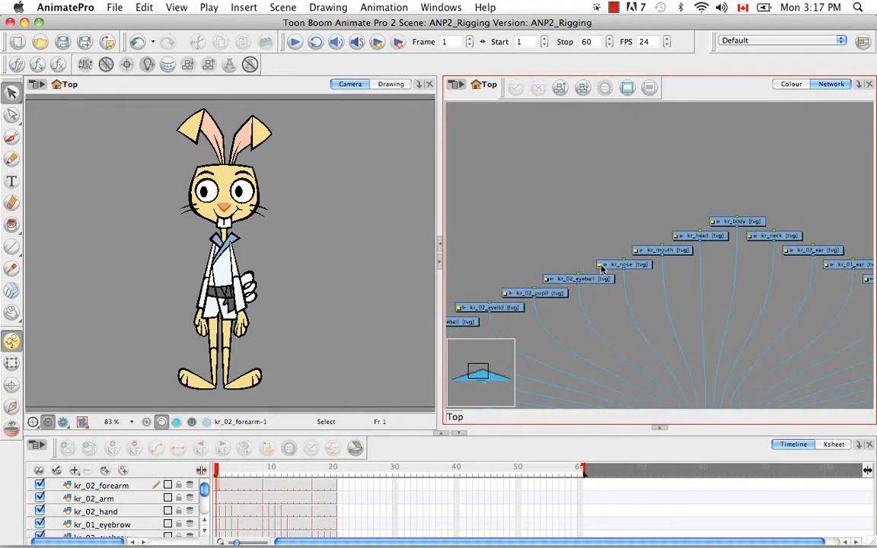
pyautogui.click(600, 265)
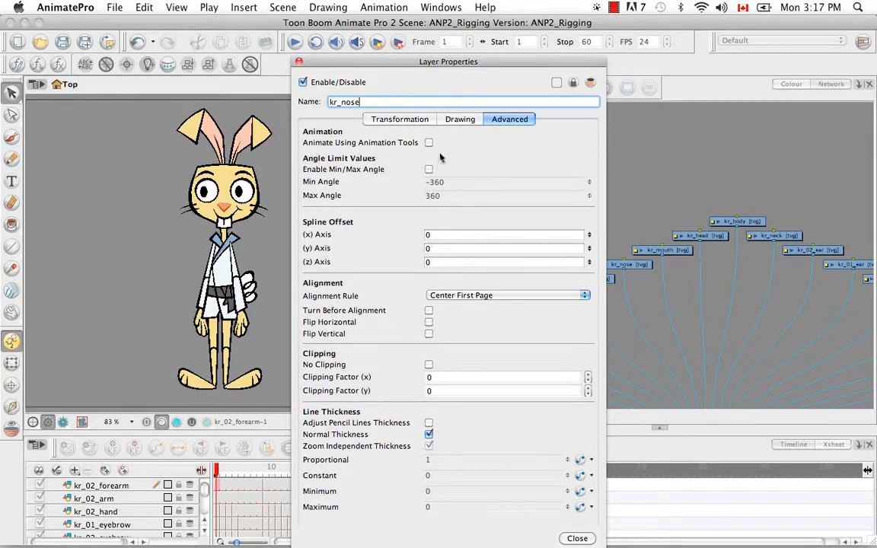
pyautogui.click(298, 63)
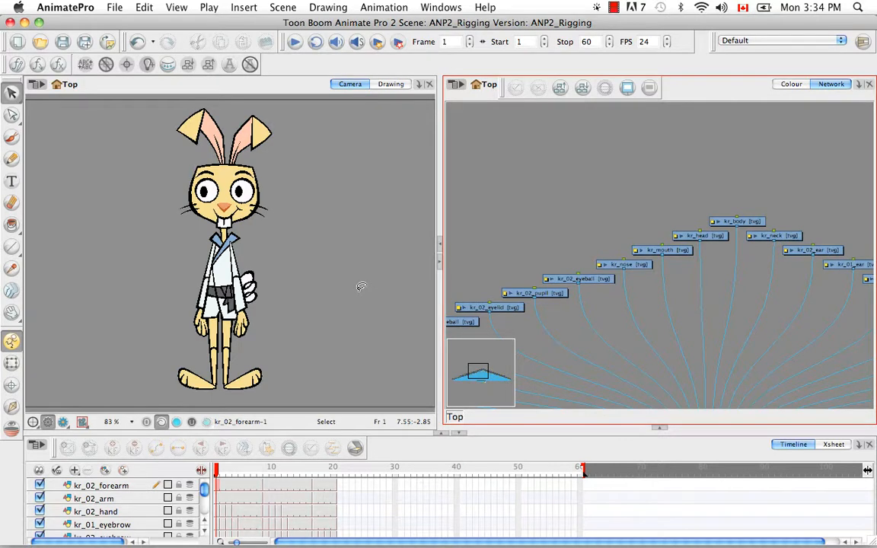
# Step: Add a parent peg to every drawing layer from kr_02_forearm through kr_tail in the timeline
pyautogui.click(132, 487)
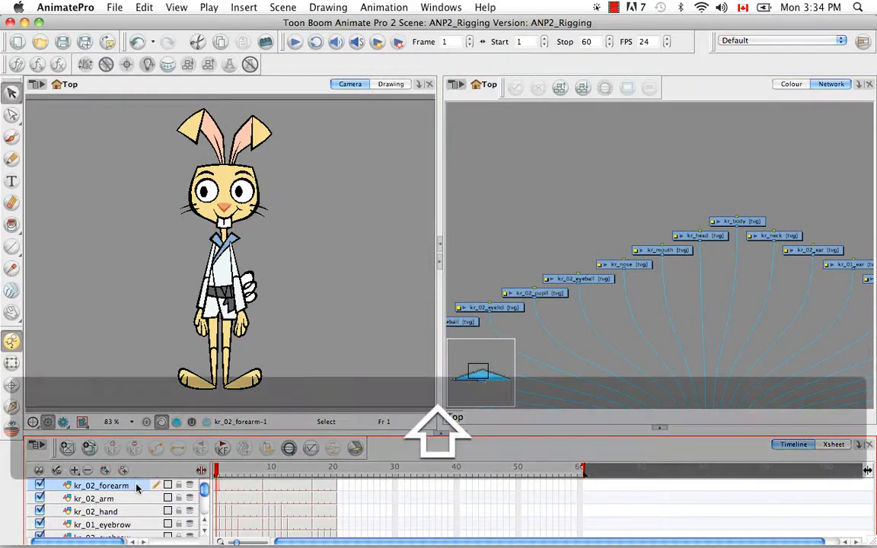
pyautogui.moveTo(206, 494); pyautogui.dragTo(207, 514)
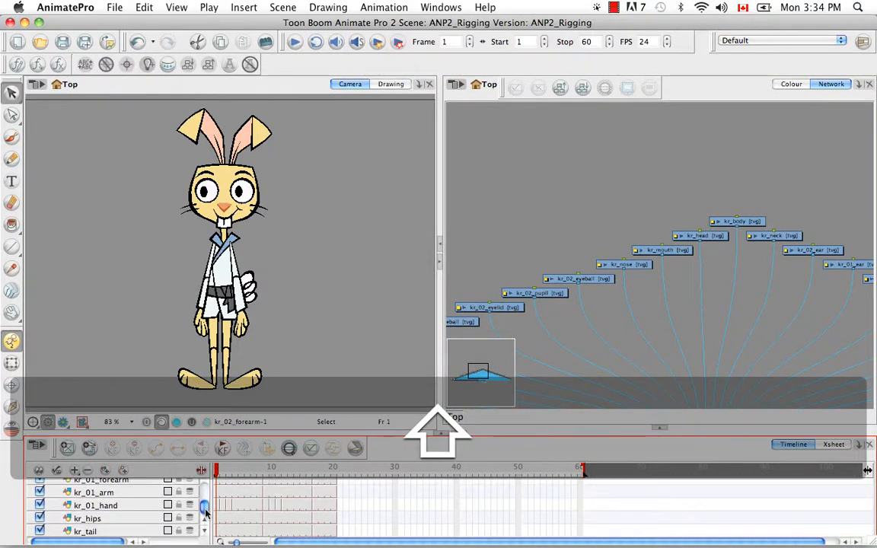
pyautogui.keyDown('shift'); pyautogui.click(127, 532); pyautogui.keyUp('shift')
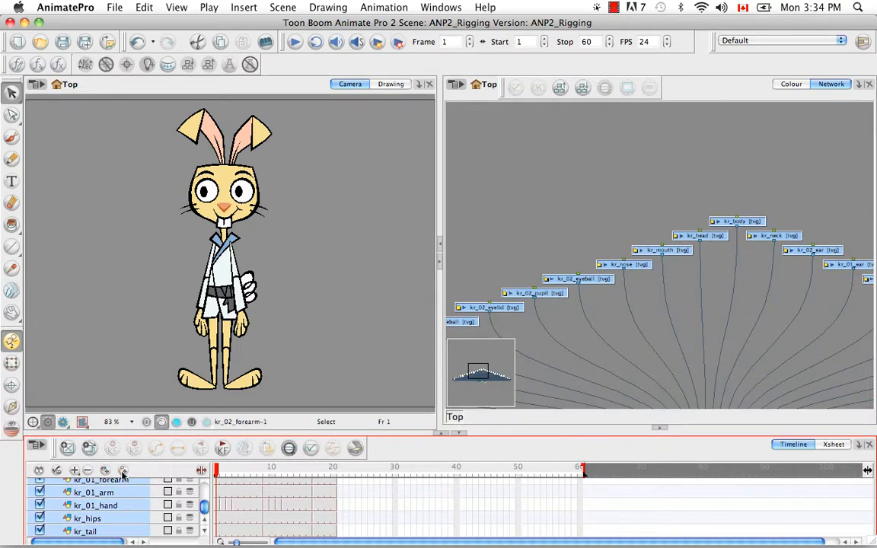
pyautogui.click(124, 472)
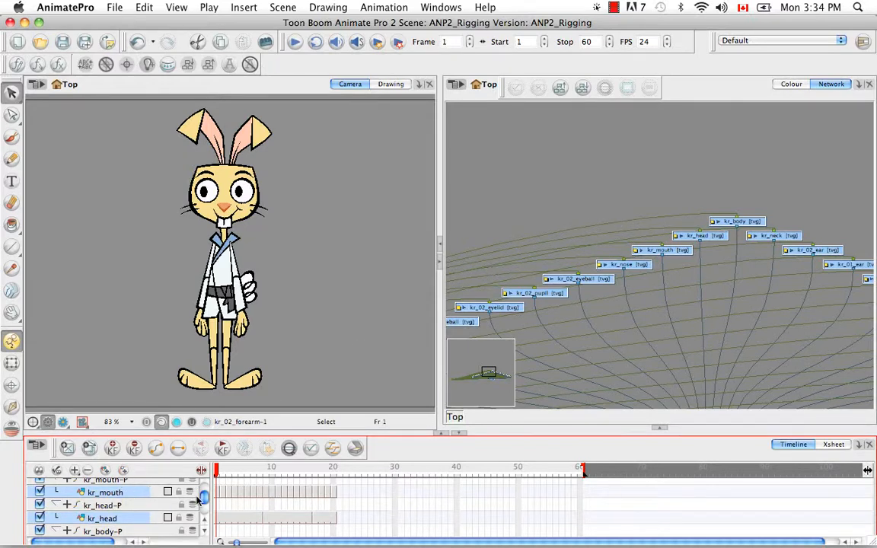
pyautogui.moveTo(204, 496); pyautogui.dragTo(204, 498)
# Step: Select all network modules and order the network with 25% X overlap, layer spacing 60 and vertical spacing 5
pyautogui.click(568, 199)
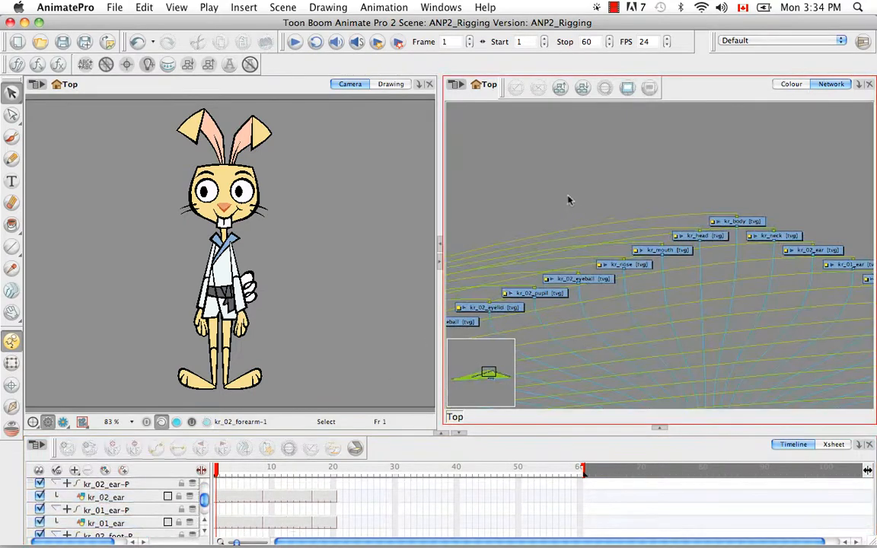
pyautogui.press('super+minus')
pyautogui.press('super+minus')
pyautogui.press('super+minus')
pyautogui.press('super+minus')
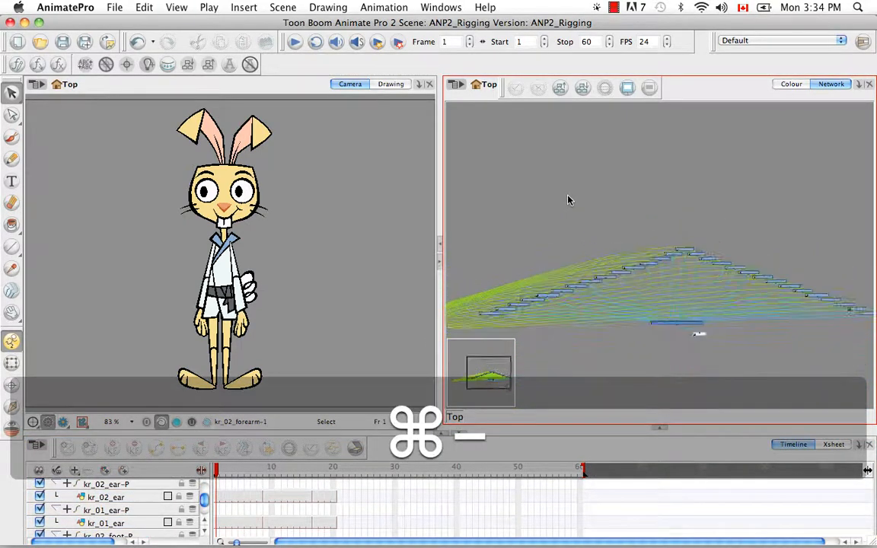
pyautogui.press('super+minus')
pyautogui.press('super+minus')
pyautogui.press('super+minus')
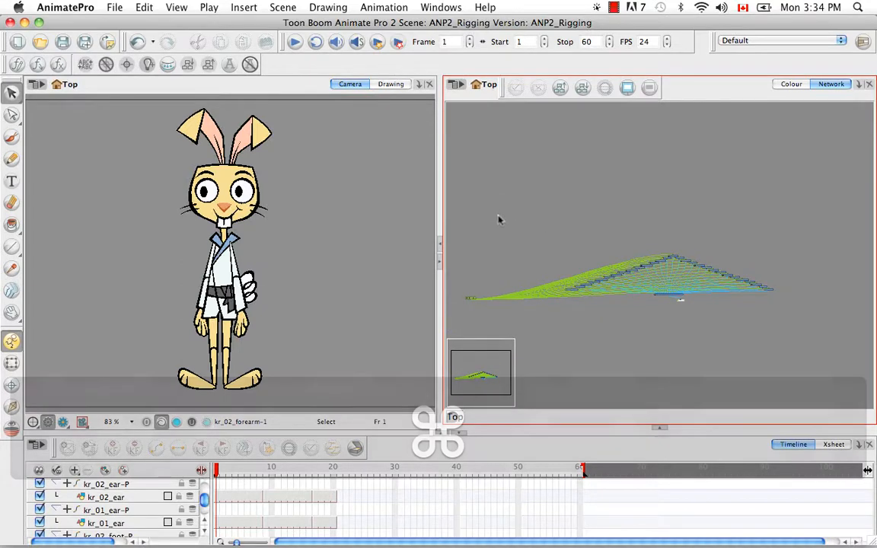
pyautogui.press('super+a')
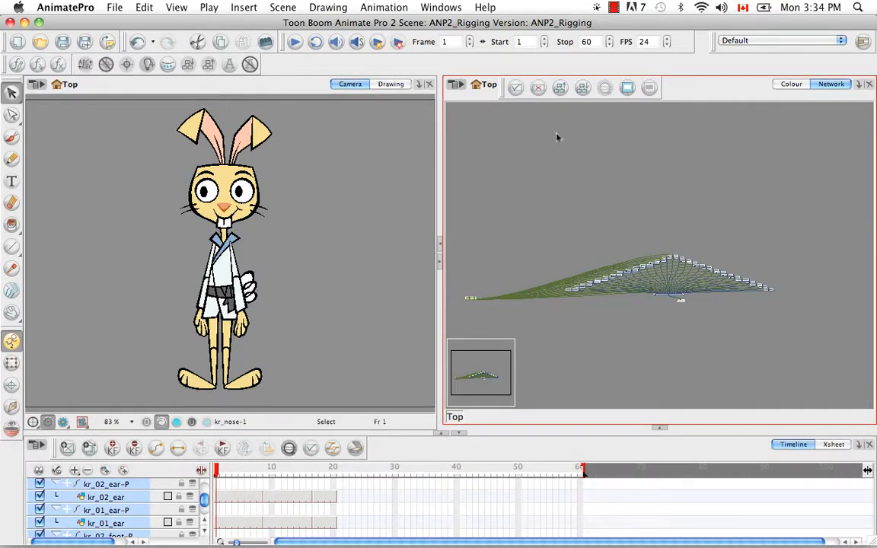
pyautogui.click(583, 88)
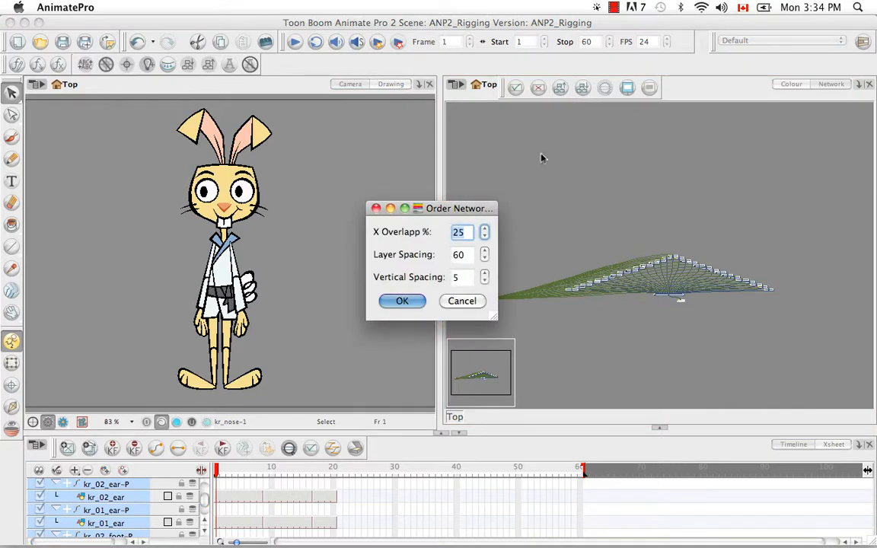
pyautogui.click(402, 302)
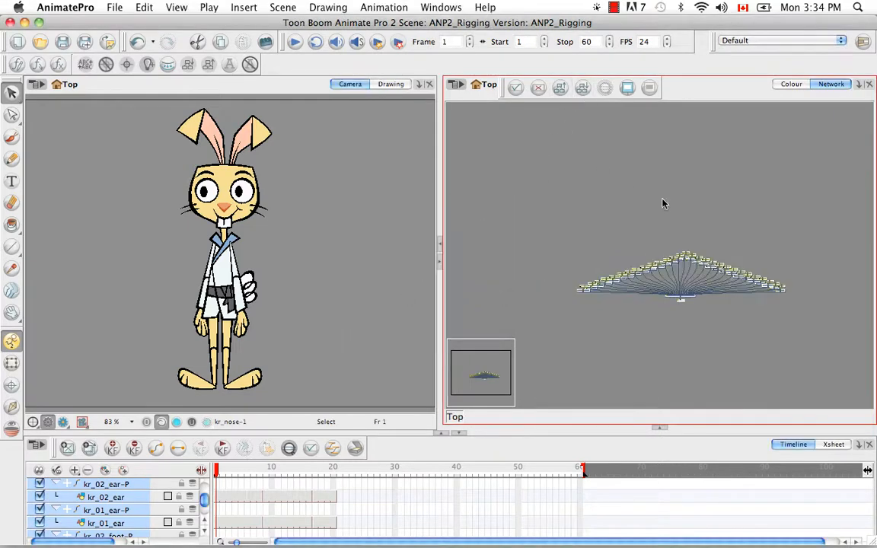
# Step: Examine the reordered peg and drawing modules in the network and the peg layers in the timeline
pyautogui.click(681, 310)
pyautogui.scroll(1, 682, 310)
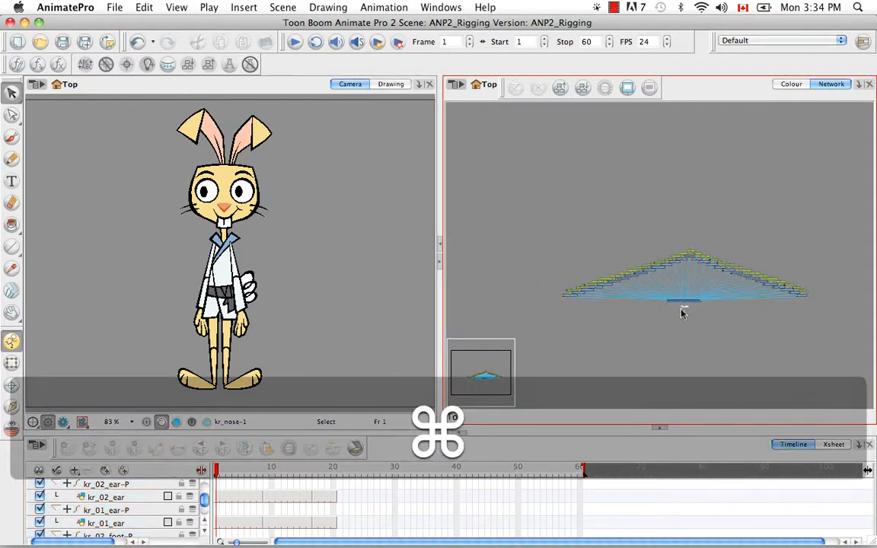
pyautogui.press('super+equal')
pyautogui.press('super+equal')
pyautogui.press('super+equal')
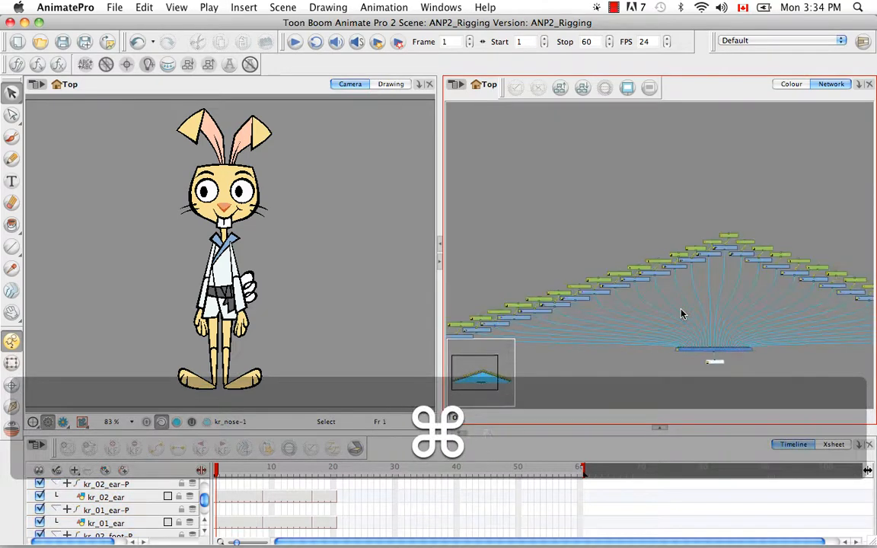
pyautogui.moveTo(574, 274); pyautogui.dragTo(568, 263)
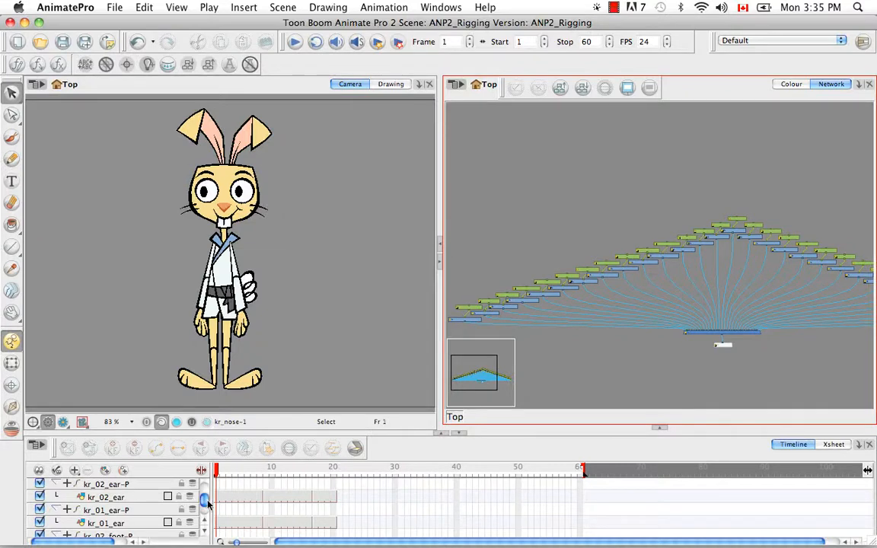
pyautogui.scroll(5, 206, 502)
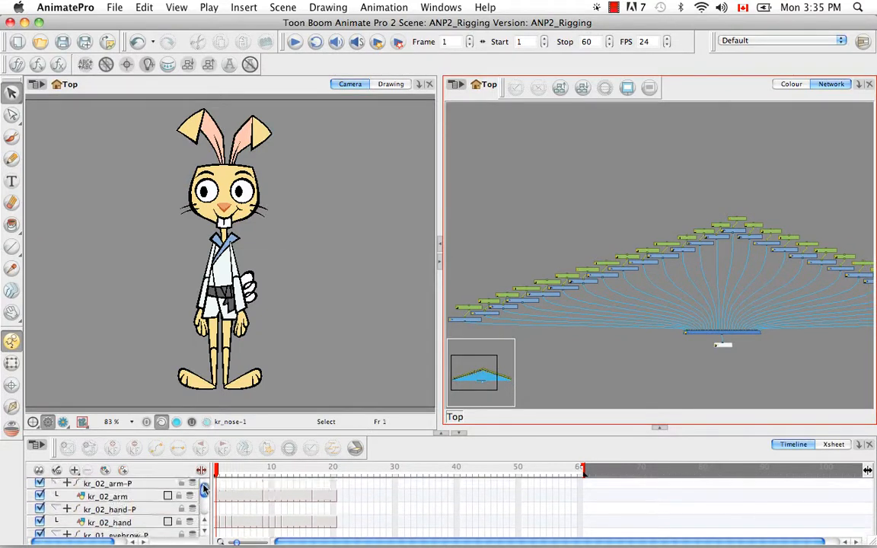
# Step: Add a new peg and parent all layers from kr_02_forearm-P through kr_tail to it in the timeline
pyautogui.click(123, 473)
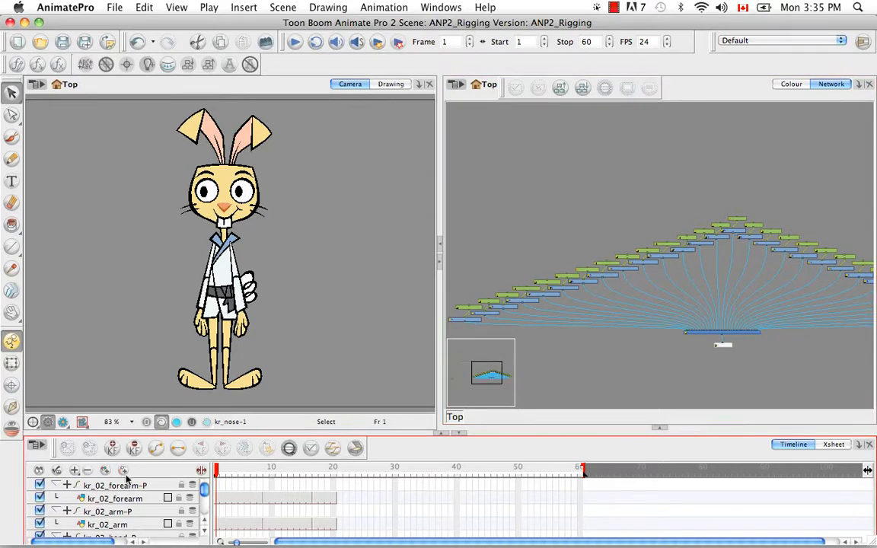
pyautogui.moveTo(204, 488); pyautogui.dragTo(204, 516)
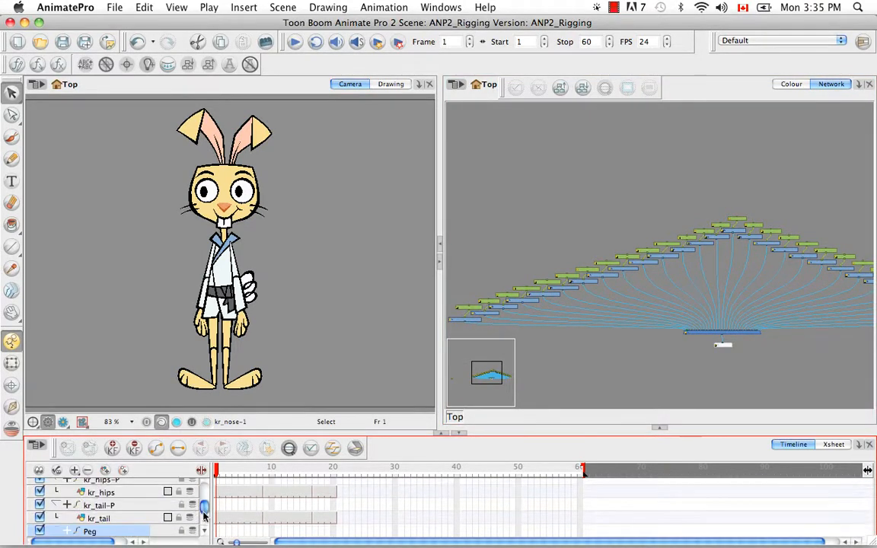
pyautogui.click(137, 518)
pyautogui.moveTo(204, 506); pyautogui.dragTo(204, 488)
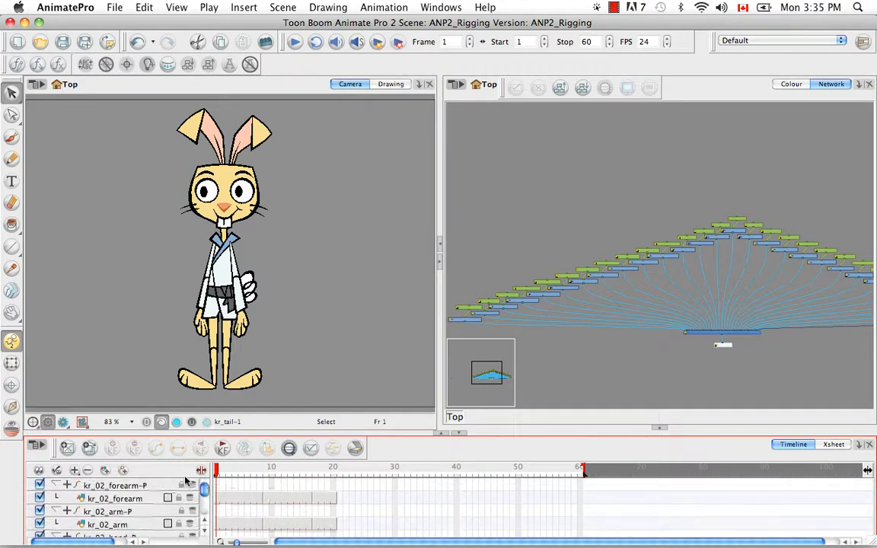
pyautogui.keyDown('shift'); pyautogui.click(129, 488); pyautogui.keyUp('shift')
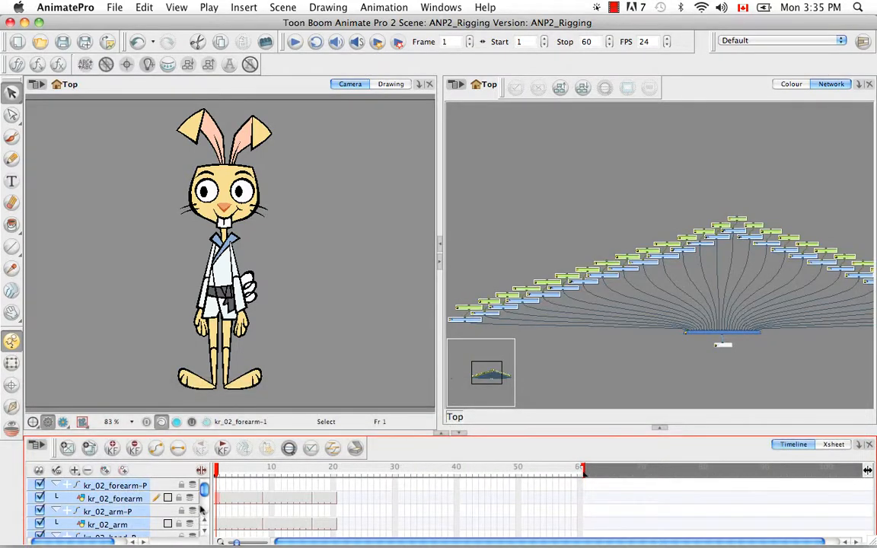
pyautogui.moveTo(205, 491); pyautogui.dragTo(203, 507)
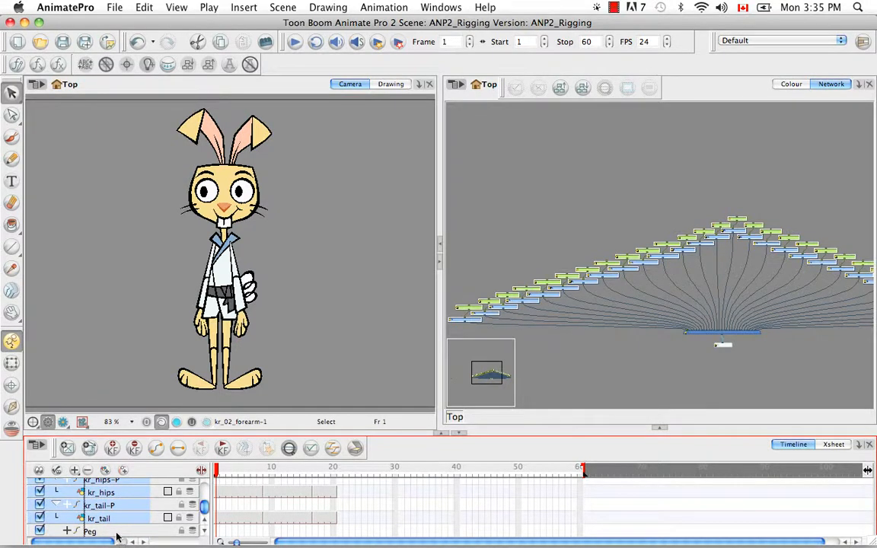
pyautogui.moveTo(117, 538); pyautogui.dragTo(120, 537)
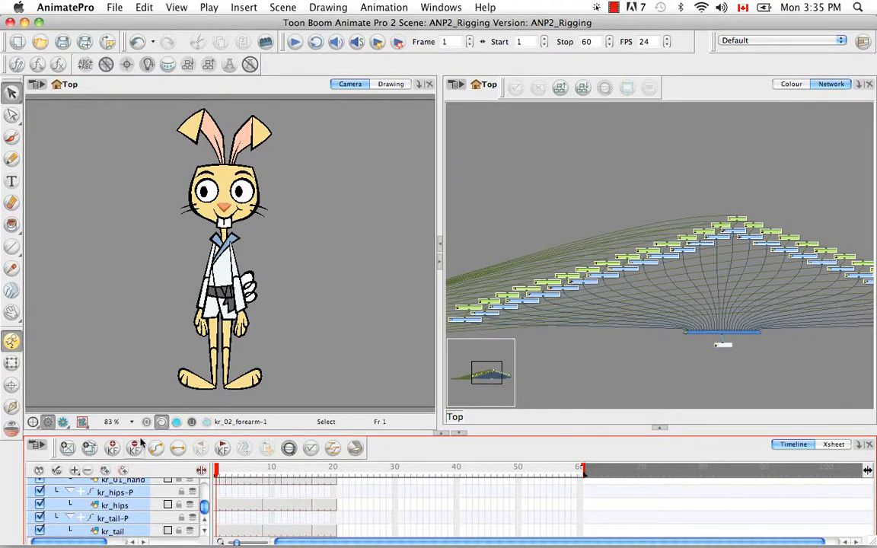
# Step: Rename the new top-level peg layer as MASTER-PEG
pyautogui.moveTo(203, 509); pyautogui.dragTo(204, 487)
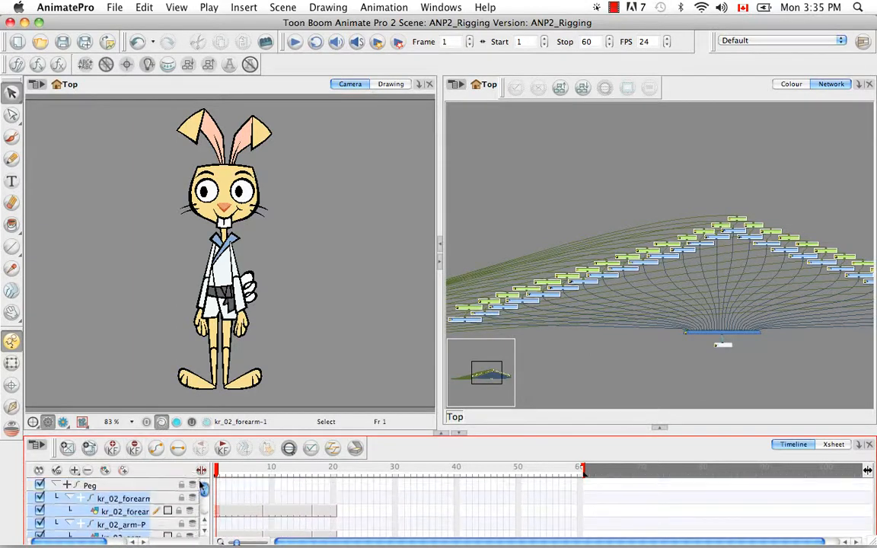
pyautogui.click(115, 486)
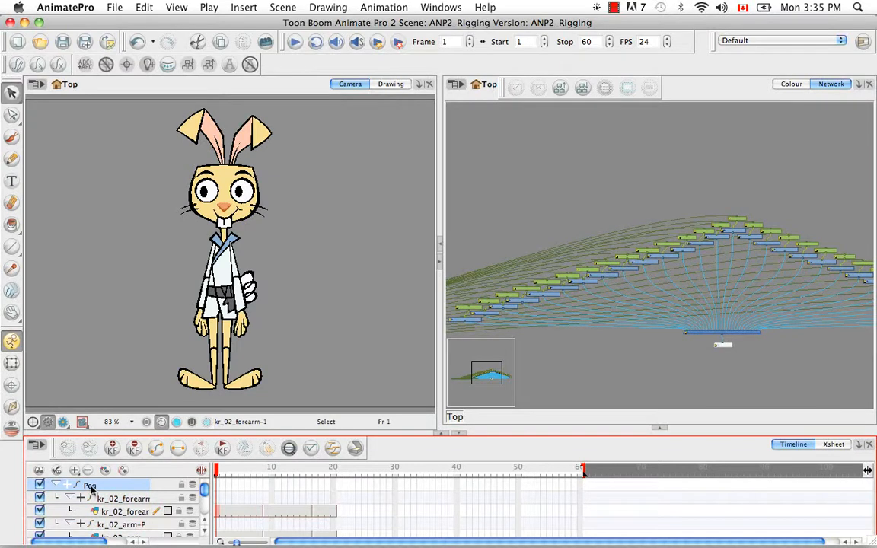
pyautogui.doubleClick(90, 487)
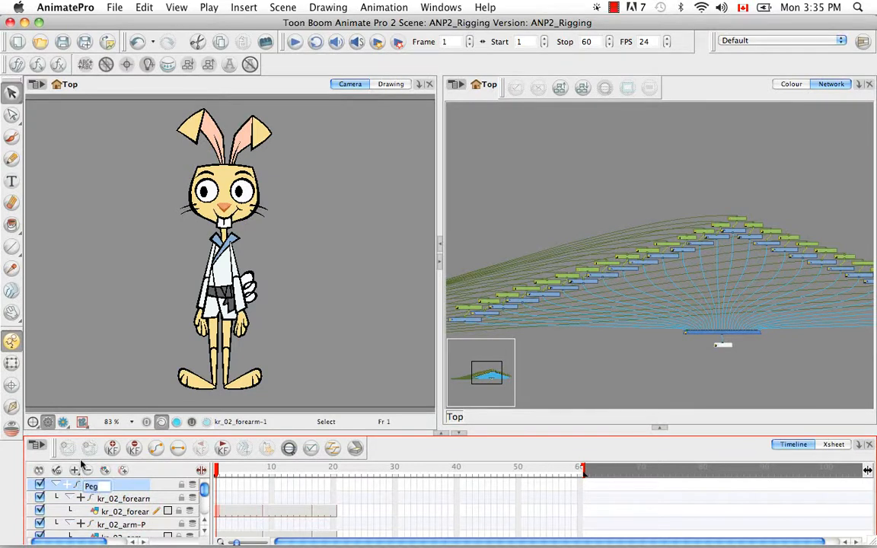
pyautogui.press('BackSpace')
pyautogui.write('MASTER')
pyautogui.write('-PEG')
pyautogui.press('Return')
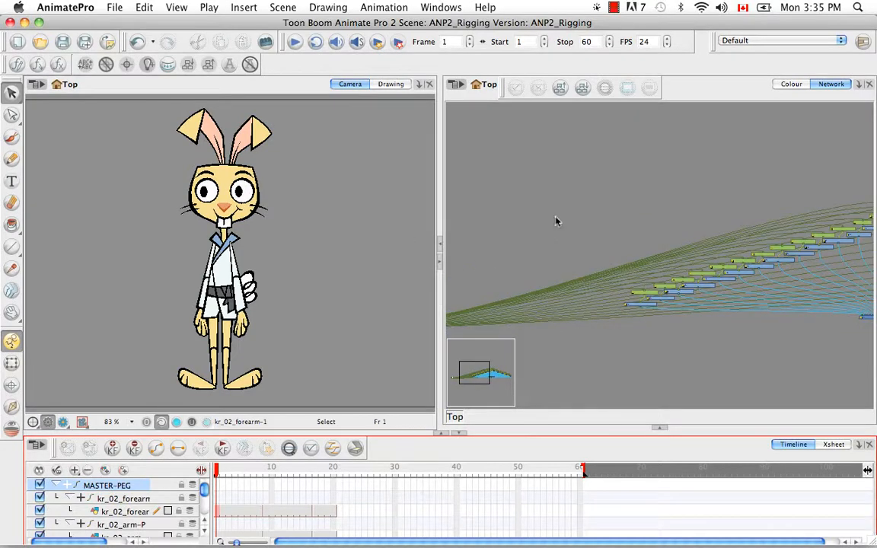
# Step: Select all network modules and reorder them with 25% X overlap, layer spacing 60 and vertical spacing 5, then deselect them
pyautogui.click(570, 216)
pyautogui.press('1')
pyautogui.press('1')
pyautogui.press('1')
pyautogui.press('1')
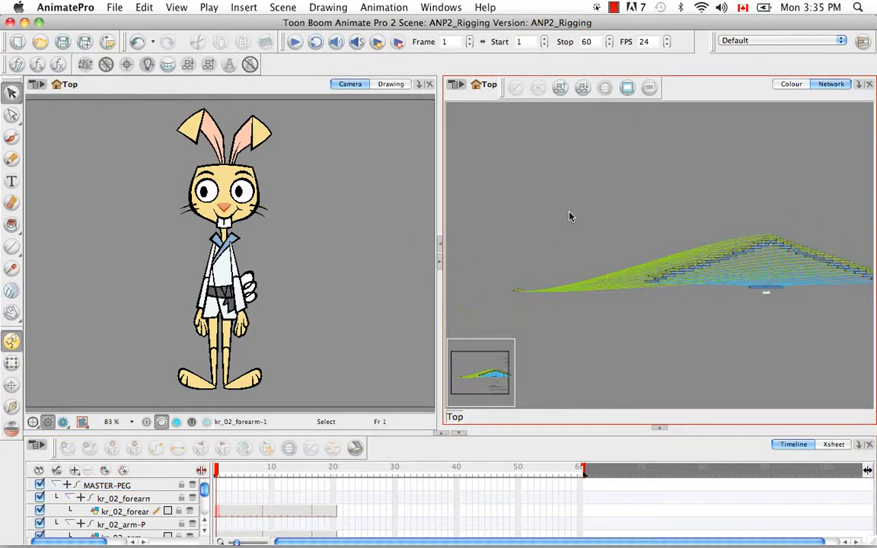
pyautogui.moveTo(660, 278); pyautogui.dragTo(624, 271)
pyautogui.press('super+a')
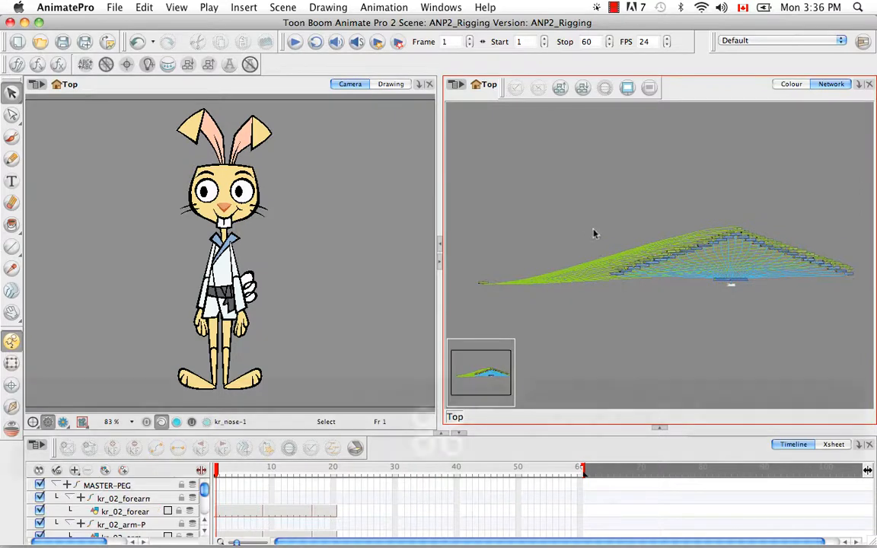
pyautogui.press('super+a')
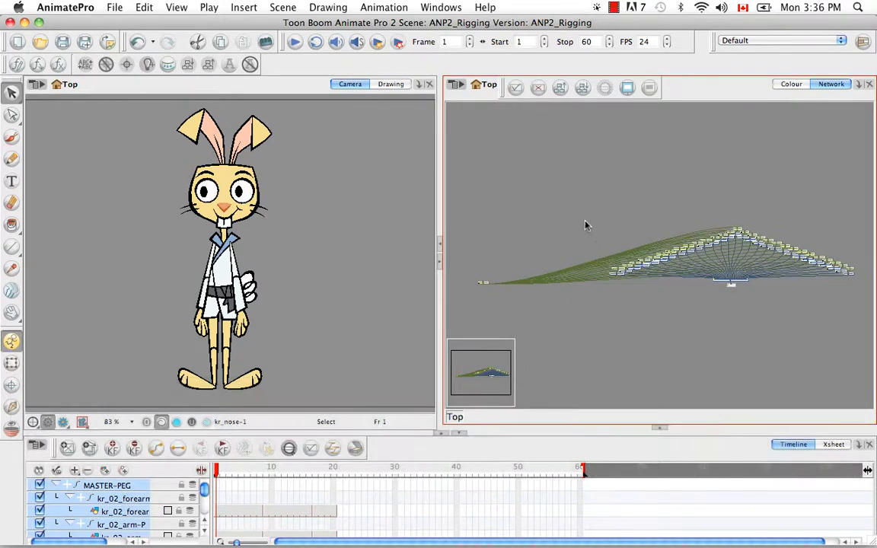
pyautogui.click(560, 86)
pyautogui.click(399, 300)
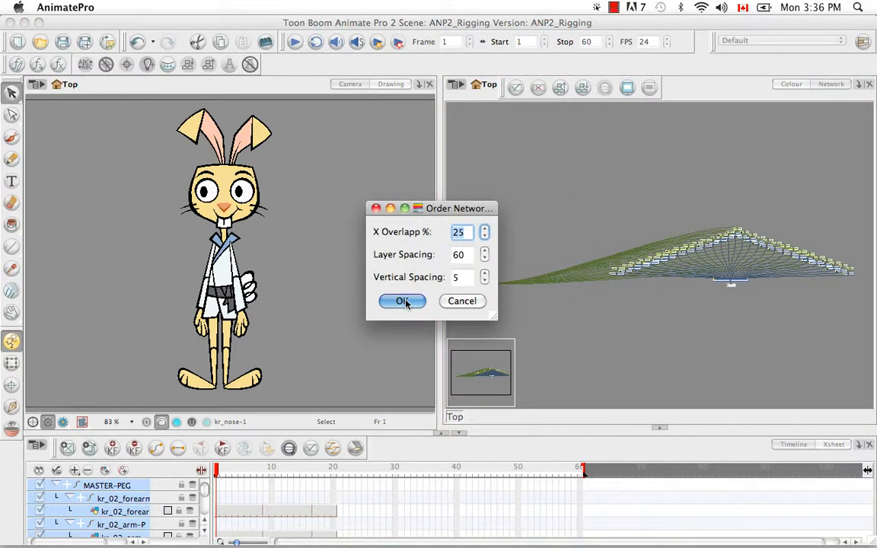
pyautogui.click(685, 332)
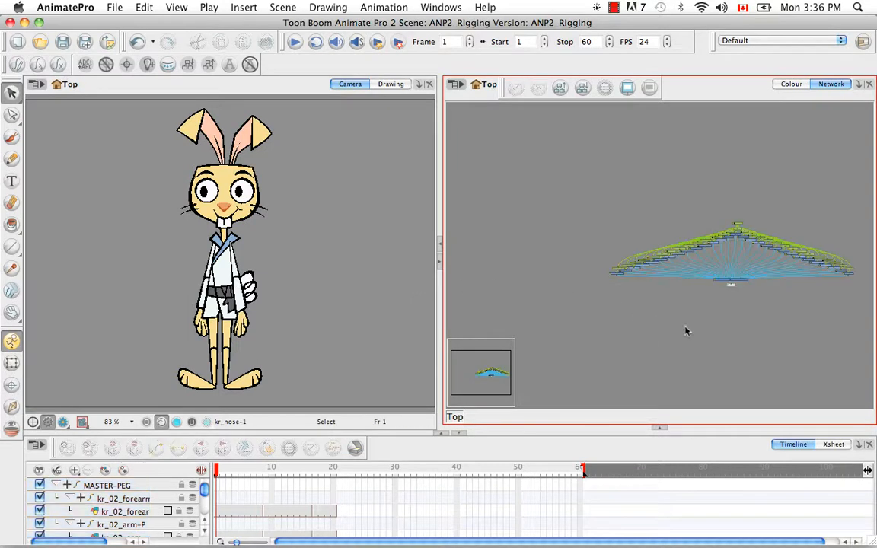
# Step: Examine how the master peg connects to the layer pegs and drawing modules in the ordered network
pyautogui.press('space')
pyautogui.moveTo(725, 332); pyautogui.dragTo(659, 326)
pyautogui.press('super+equal')
pyautogui.press('super+equal')
pyautogui.press('super+equal')
pyautogui.press('super+equal')
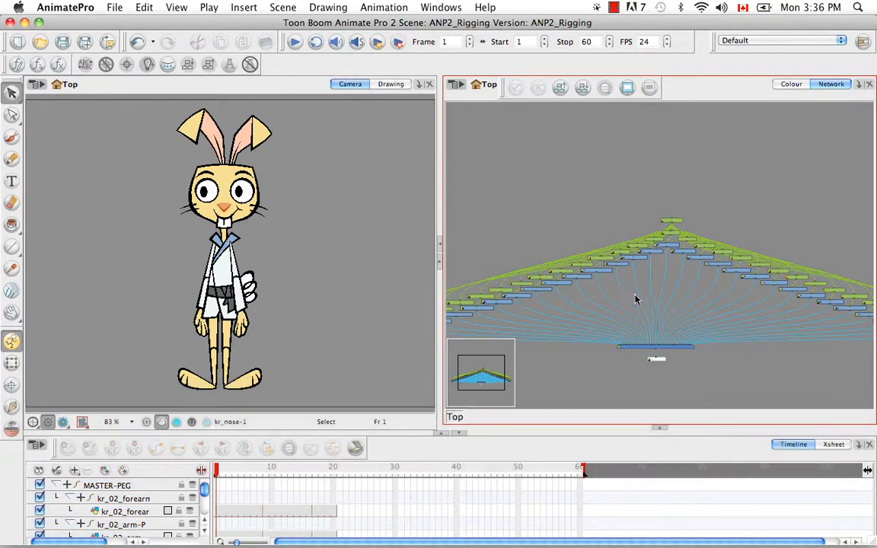
pyautogui.press('space')
pyautogui.moveTo(636, 297); pyautogui.dragTo(669, 236)
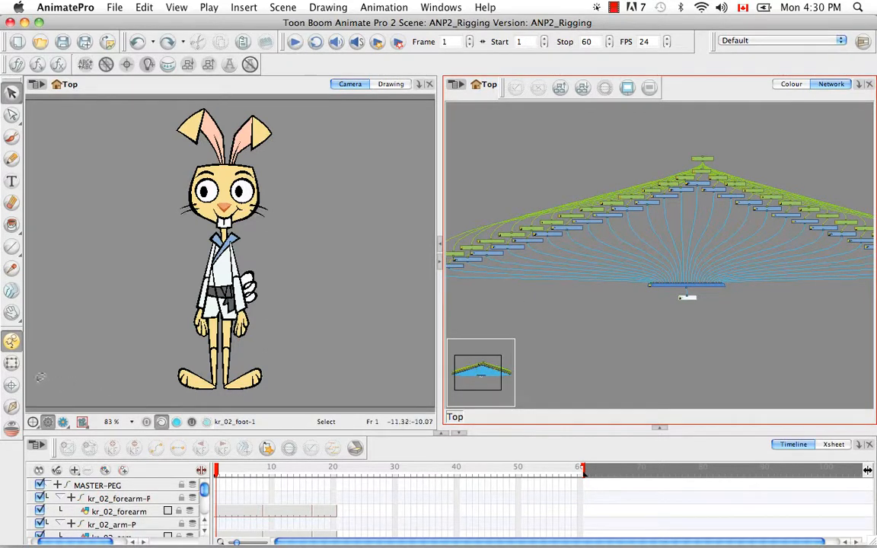
# Step: Inspect the pivot position of the kr_02_forearm drawing layer with the Pivot tool
pyautogui.click(15, 387)
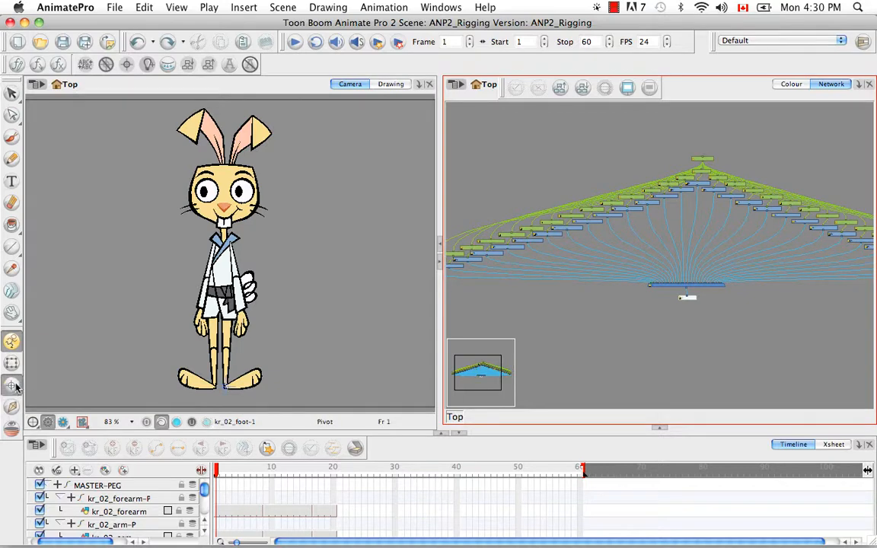
pyautogui.click(118, 511)
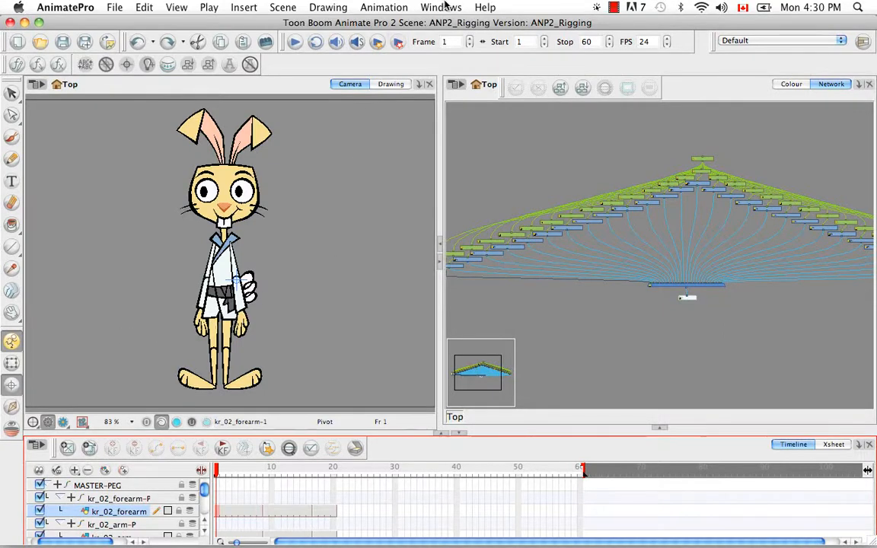
# Step: Show the Advanced Animation toolbar and activate the Rotate tool for the kr_02_forearm drawing
pyautogui.click(445, 8)
pyautogui.moveTo(450, 66)
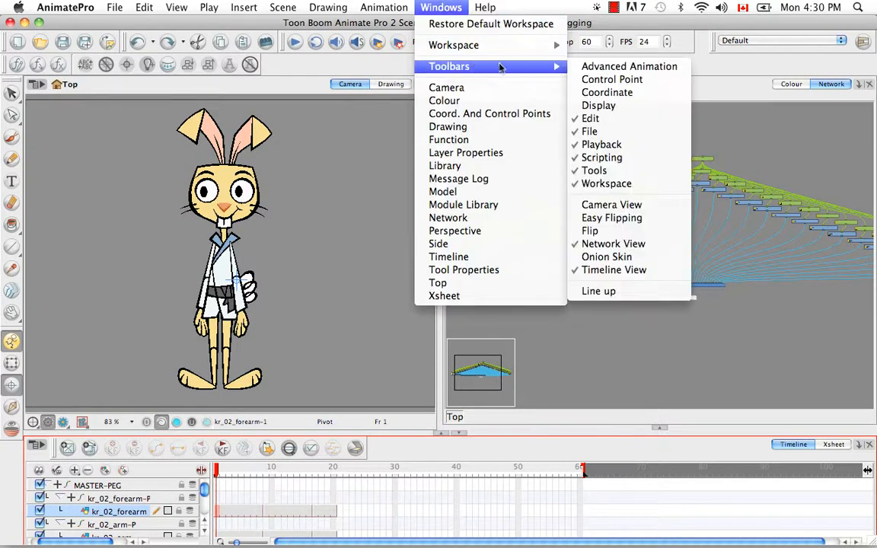
pyautogui.click(619, 67)
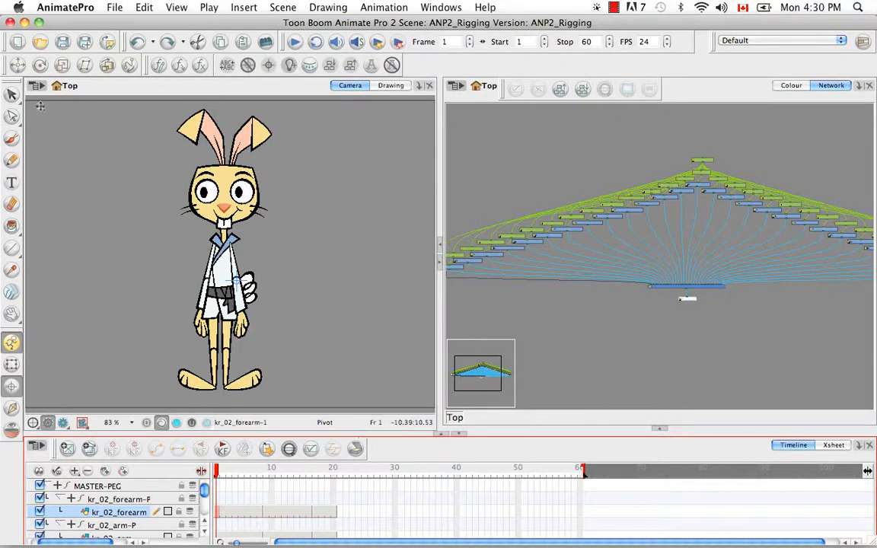
pyautogui.click(40, 66)
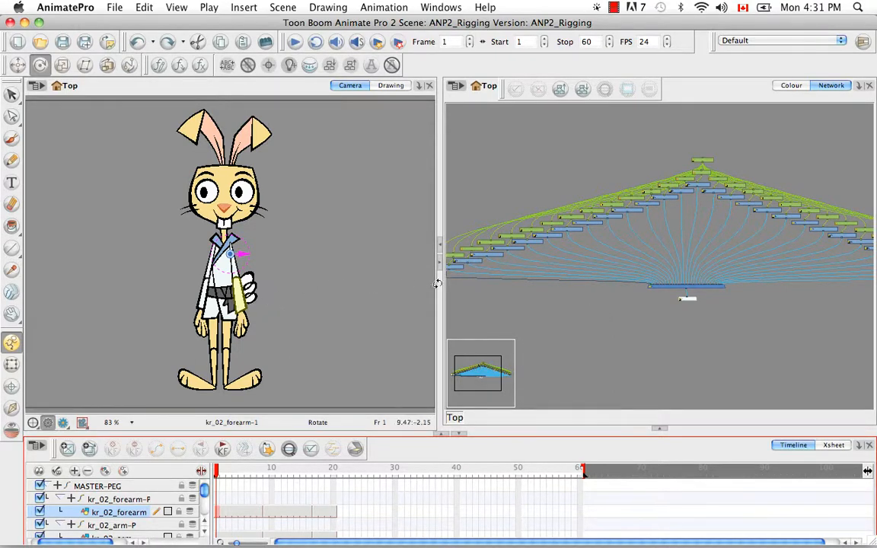
# Step: Set Use Embedded Pivots to Apply Embedded Pivot on Parent Peg in the kr_02_forearm module's layer properties and close them
pyautogui.click(559, 326)
pyautogui.press('space')
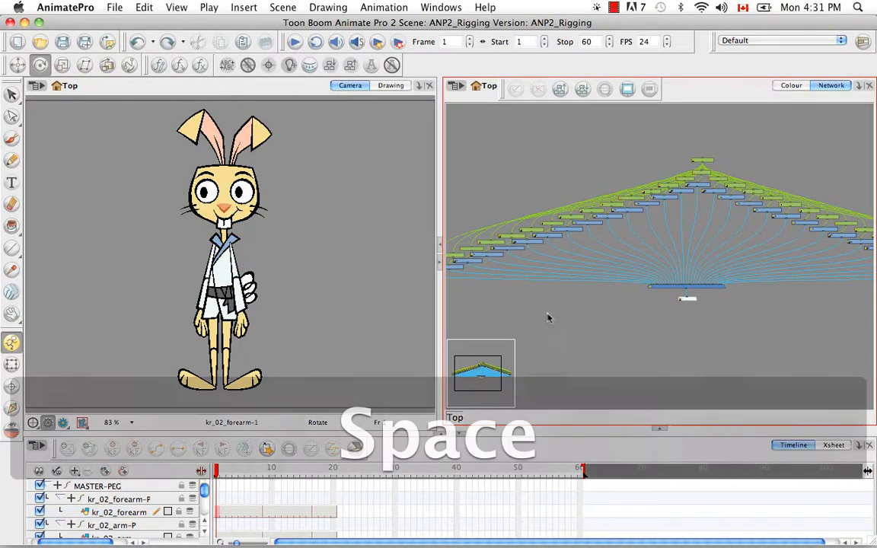
pyautogui.moveTo(550, 315); pyautogui.dragTo(655, 316)
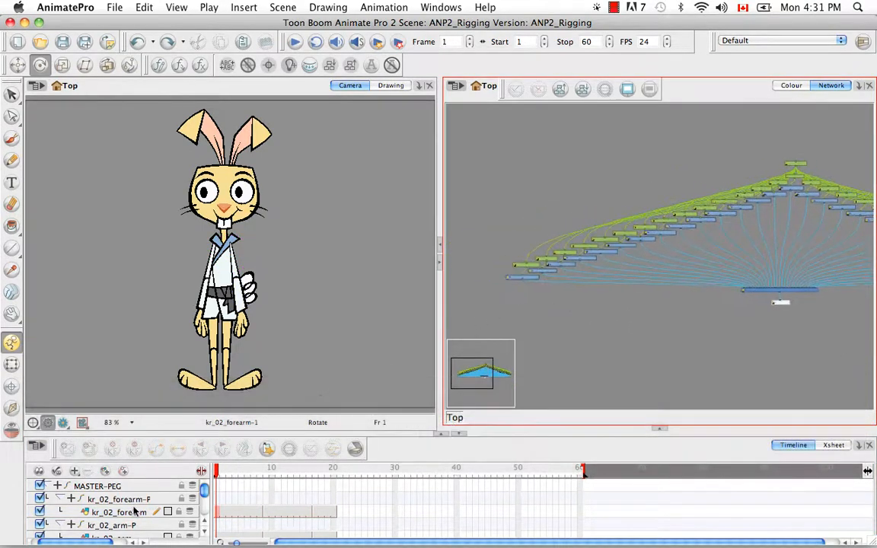
pyautogui.click(122, 498)
pyautogui.click(573, 315)
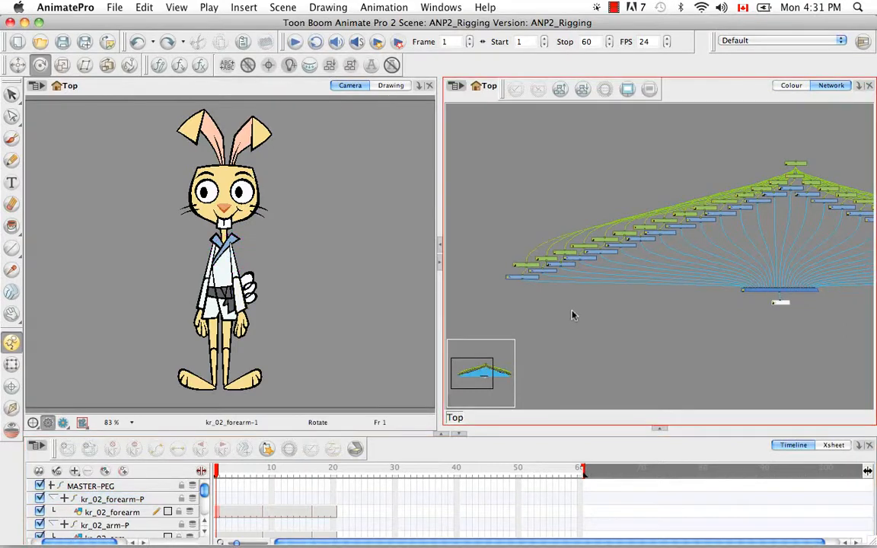
pyautogui.press('super+equal')
pyautogui.press('super+equal')
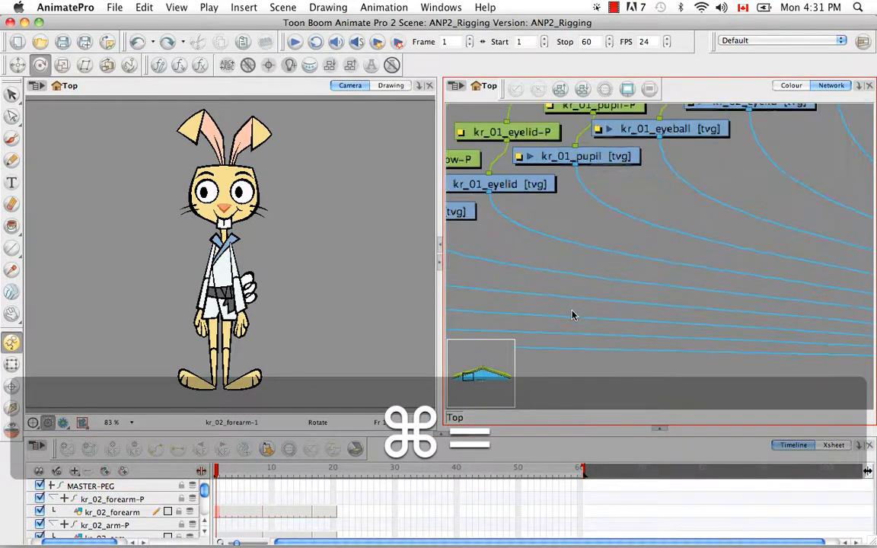
pyautogui.press('space')
pyautogui.moveTo(550, 264); pyautogui.dragTo(685, 268)
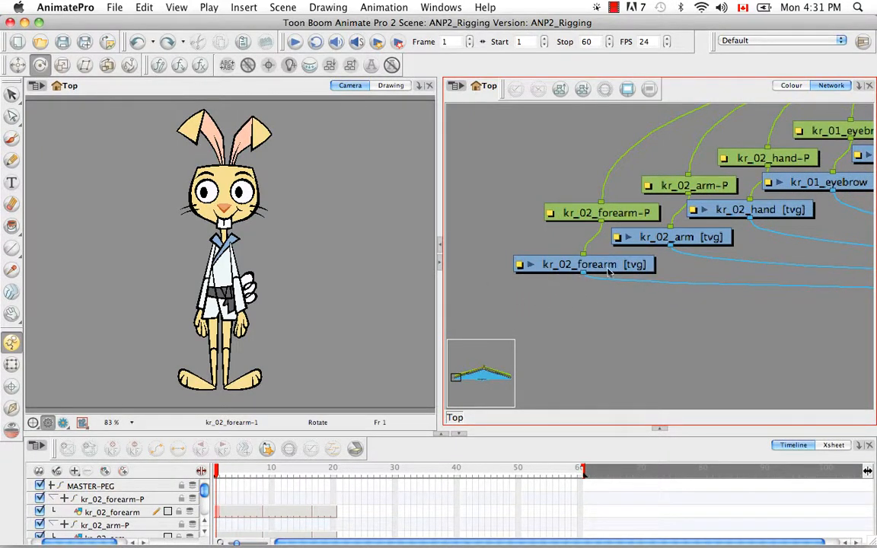
pyautogui.click(520, 265)
pyautogui.click(470, 123)
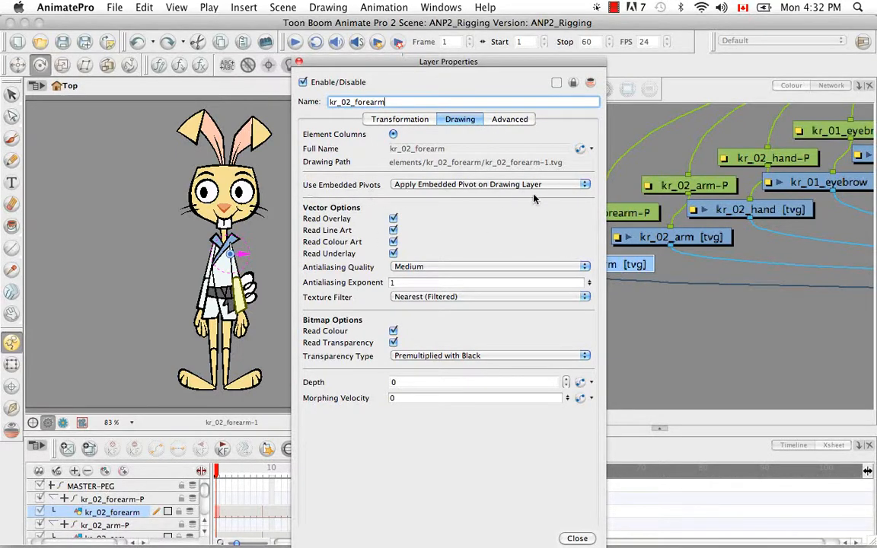
pyautogui.click(586, 186)
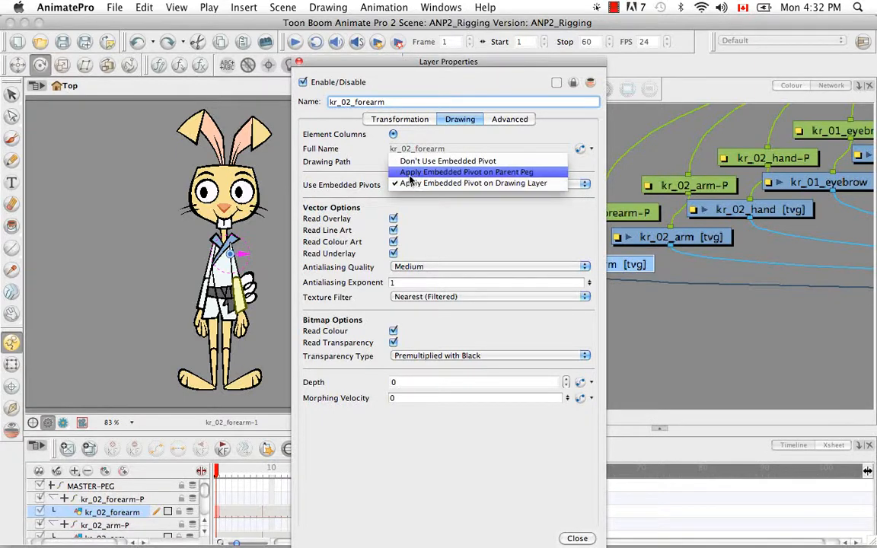
pyautogui.click(533, 173)
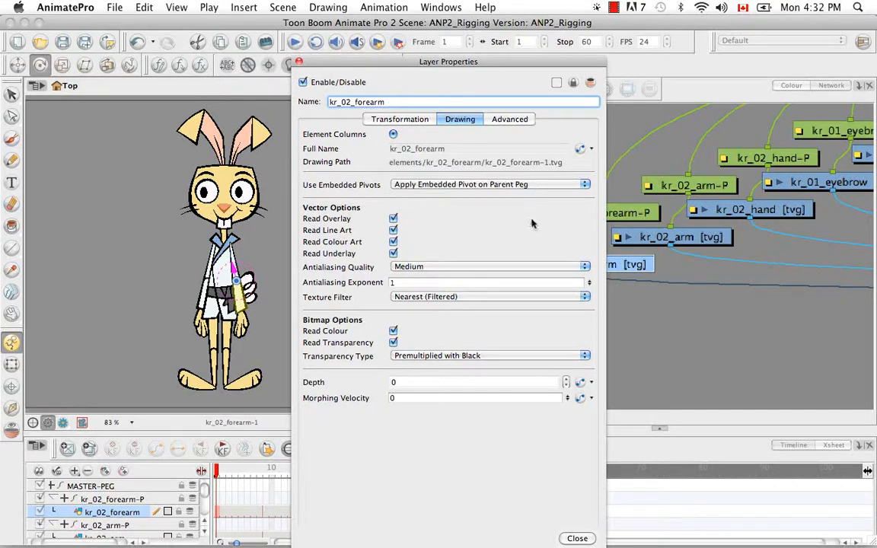
pyautogui.click(576, 537)
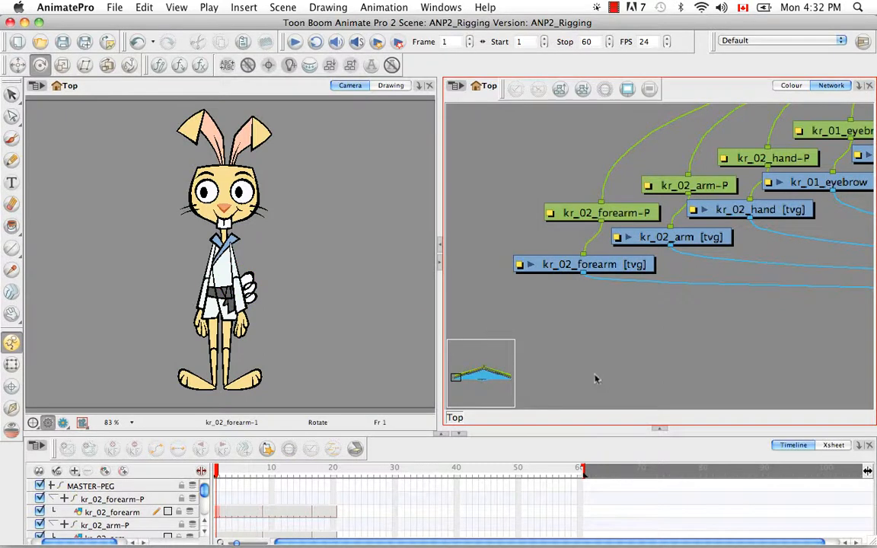
# Step: Check the kr_02_forearm-P peg's pivot position with the Rotate and Pivot tools
pyautogui.click(41, 65)
pyautogui.click(129, 500)
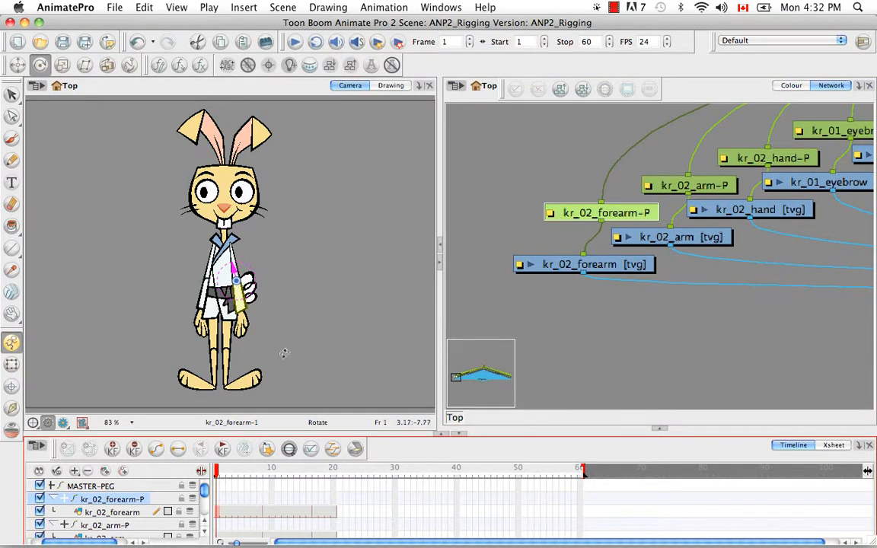
pyautogui.click(12, 386)
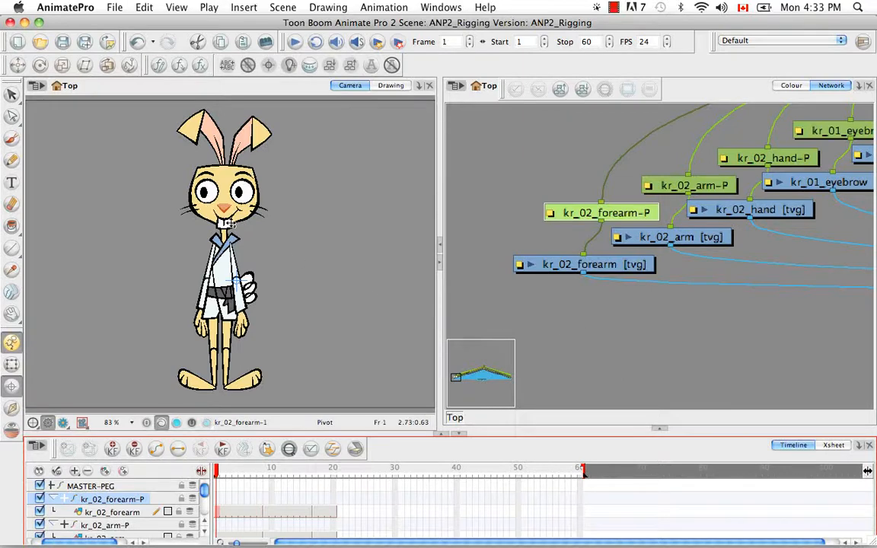
# Step: Import the Drawing_pivot_on.txt script from the Script Stuff folder, open it to view its code, and close the script editor
pyautogui.click(158, 66)
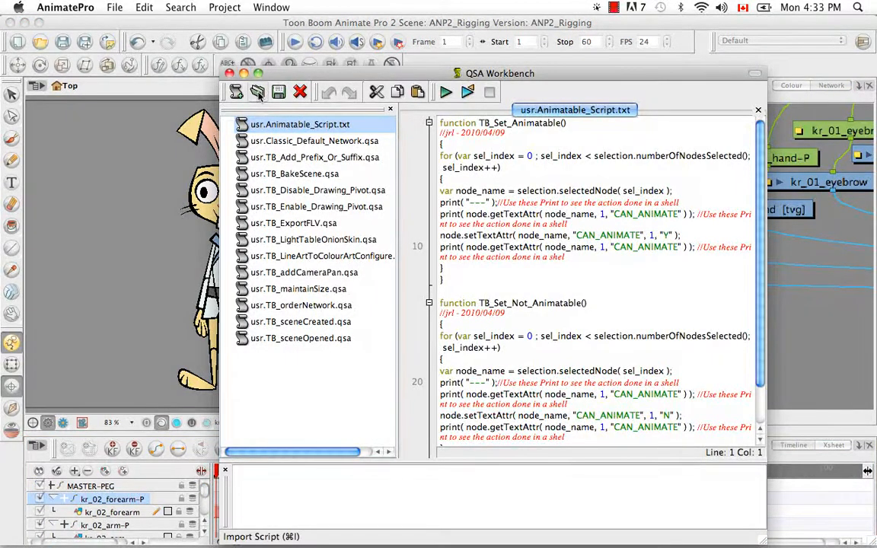
pyautogui.click(258, 92)
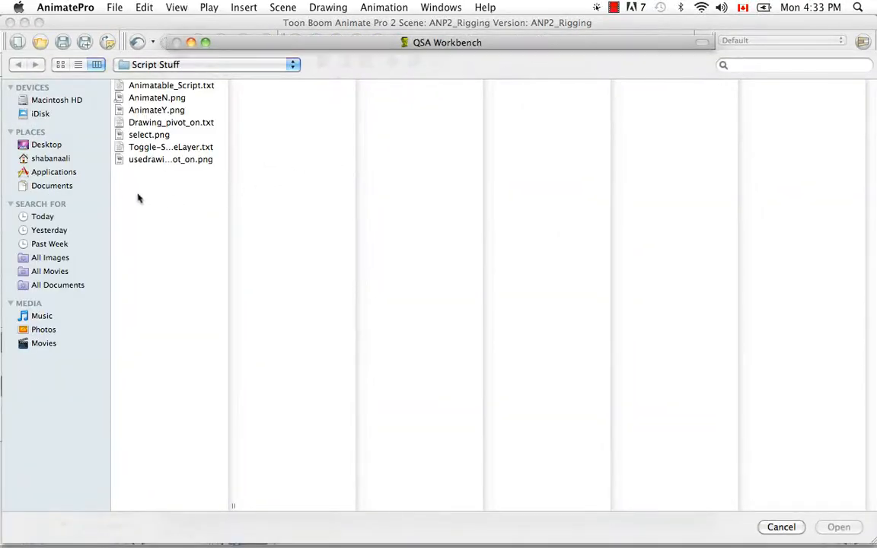
pyautogui.click(156, 122)
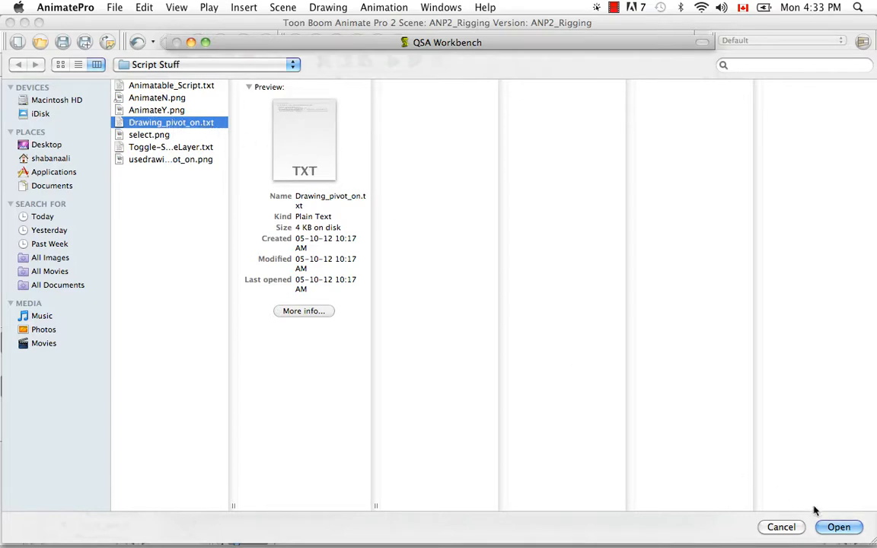
pyautogui.click(838, 526)
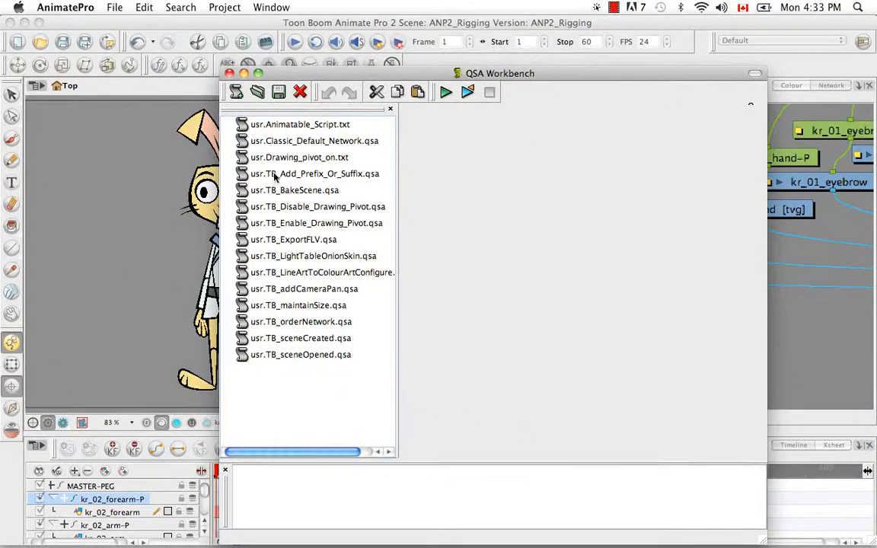
pyautogui.doubleClick(314, 157)
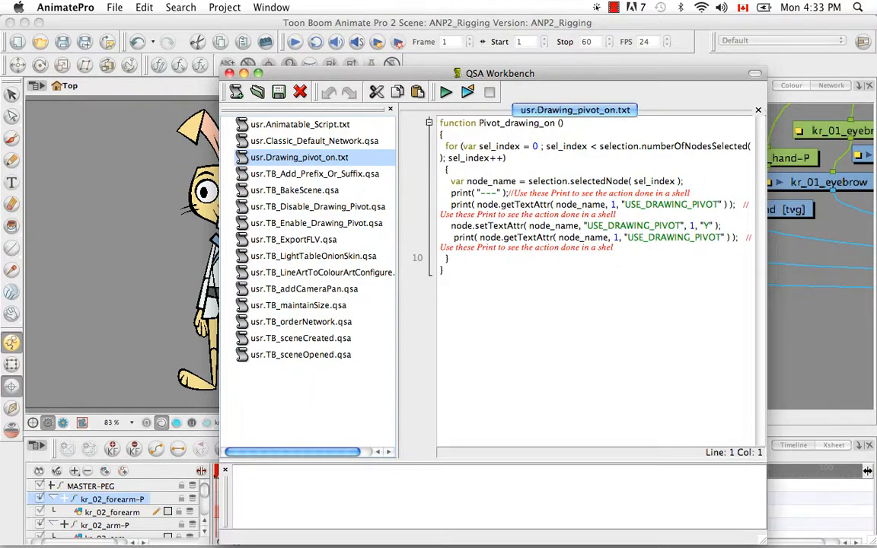
pyautogui.click(230, 74)
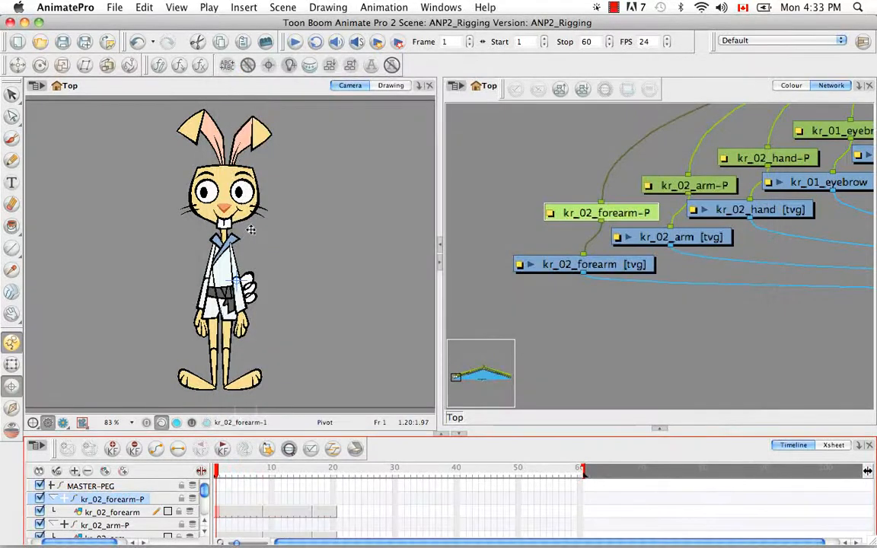
# Step: Add the Pivot_drawing_on script to the scripting toolbar in the Scripts Manager
pyautogui.click(180, 65)
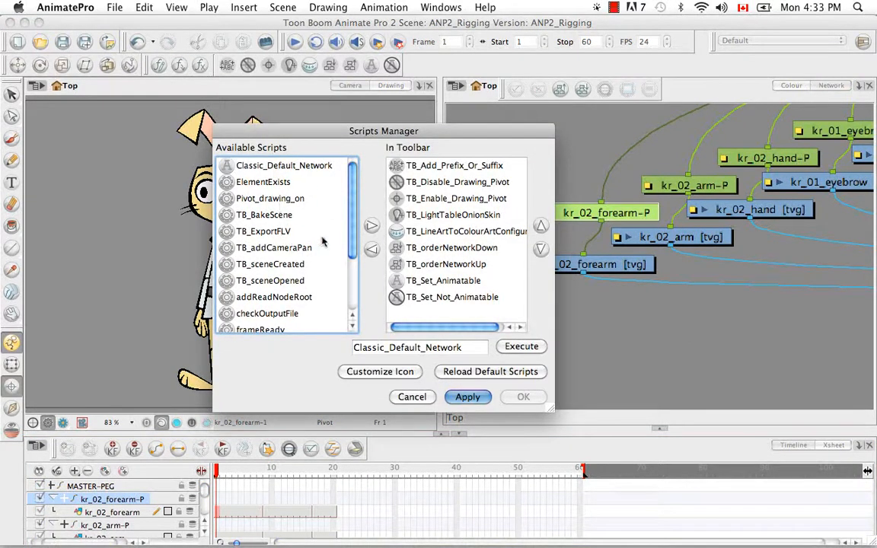
pyautogui.click(281, 199)
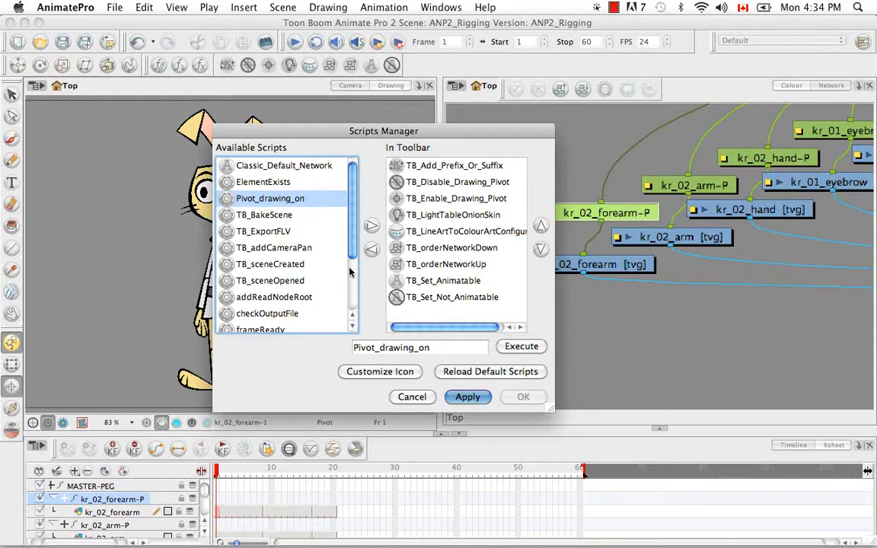
pyautogui.click(372, 228)
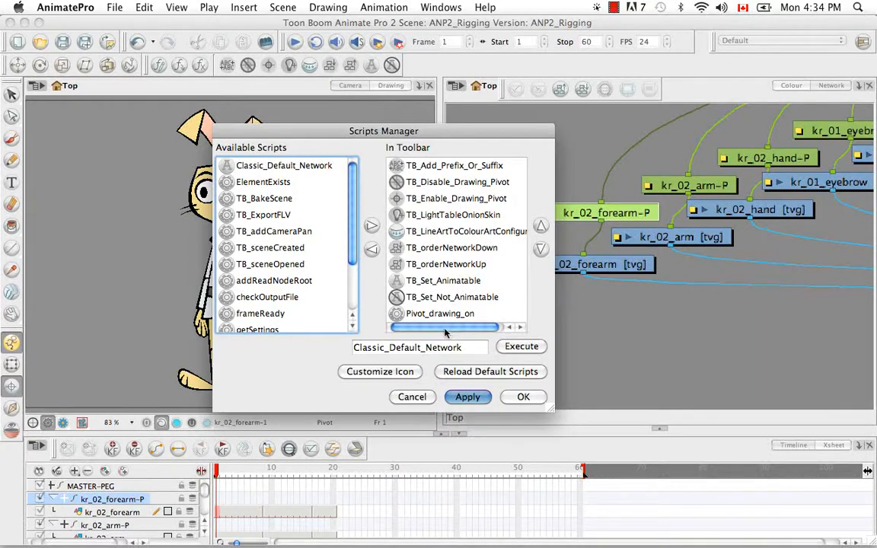
# Step: Assign the usedrawingpivot_on.png icon to the Pivot_drawing_on script and confirm the Scripts Manager changes
pyautogui.click(404, 313)
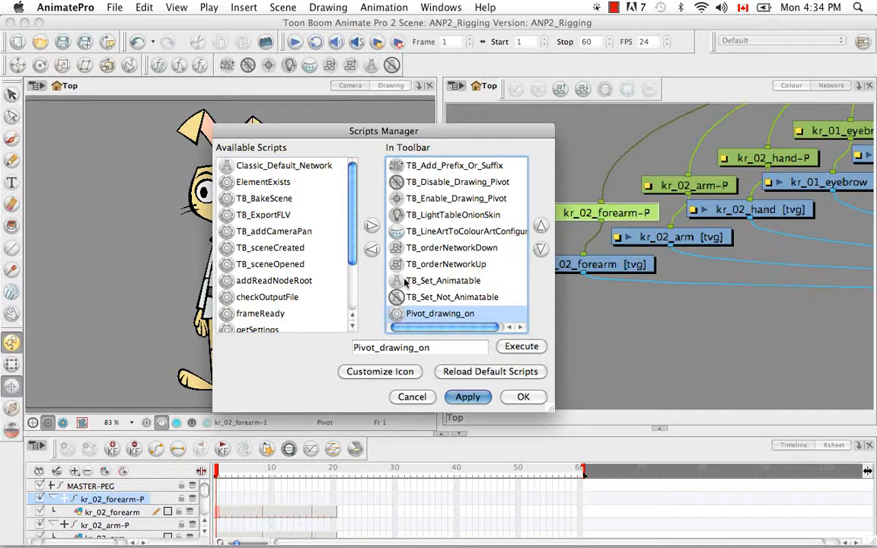
pyautogui.click(379, 378)
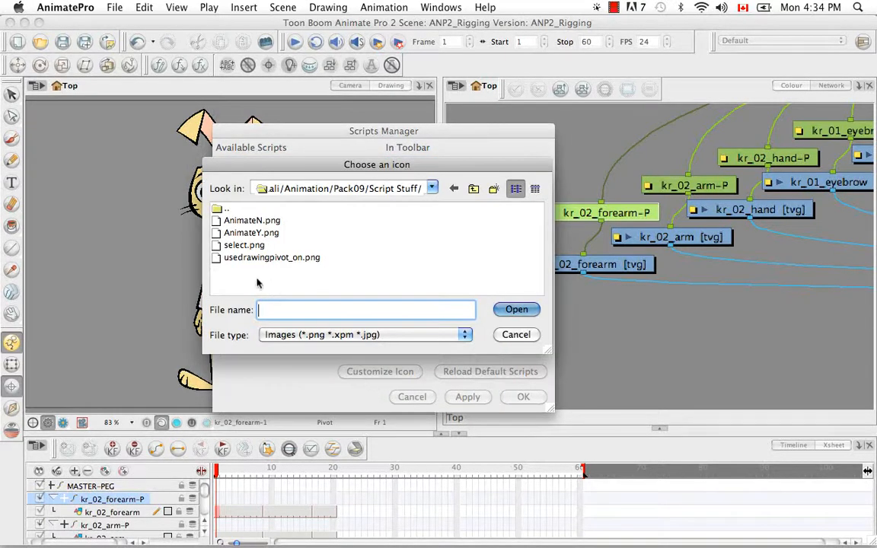
pyautogui.click(228, 258)
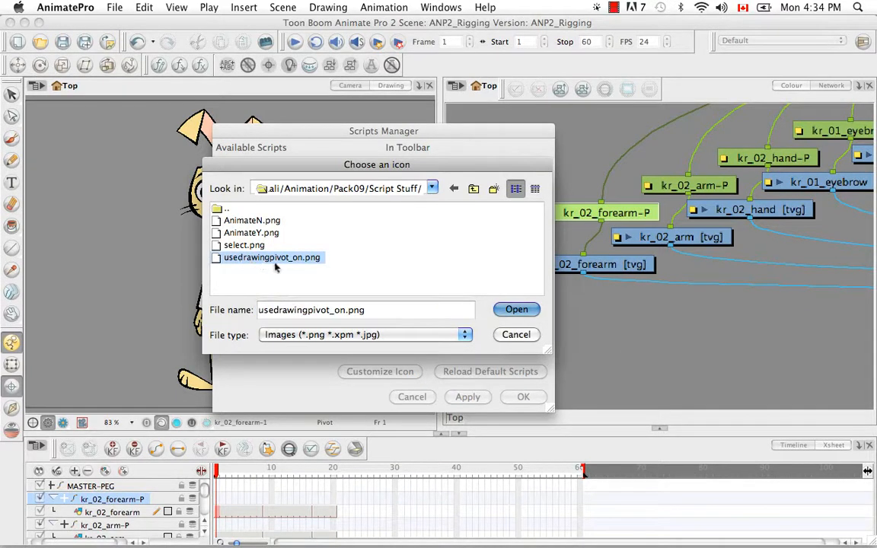
pyautogui.click(517, 309)
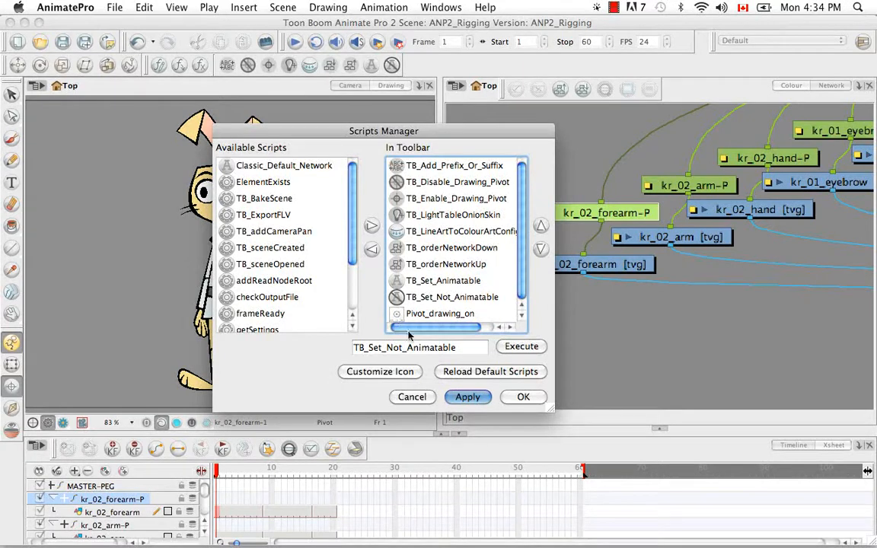
pyautogui.click(533, 396)
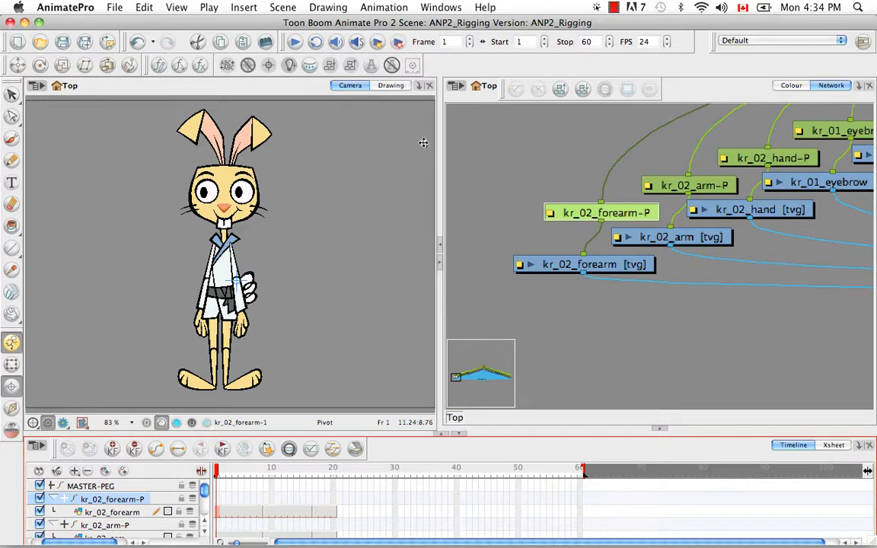
# Step: Select all of the rabbit's peg and drawing modules in the network, run the Pivot_drawing_on script on them, and deselect them
pyautogui.click(12, 94)
pyautogui.click(57, 92)
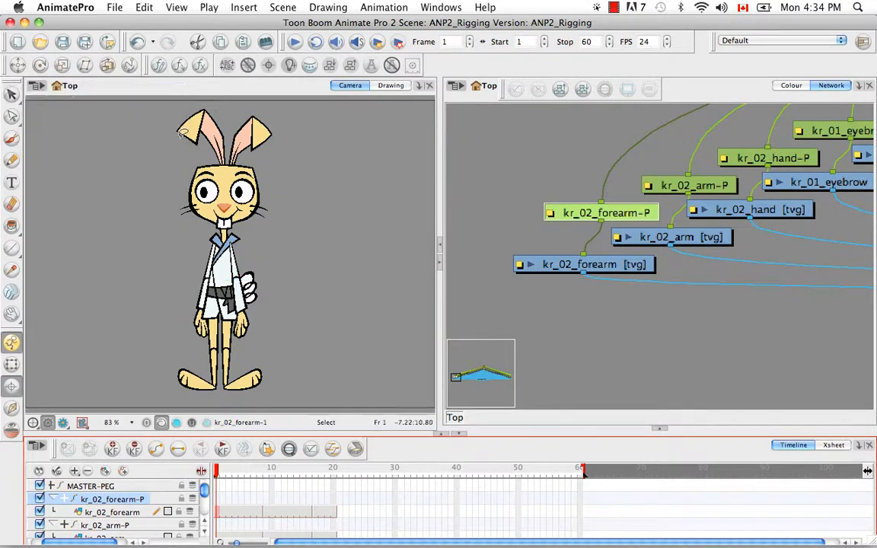
pyautogui.click(664, 350)
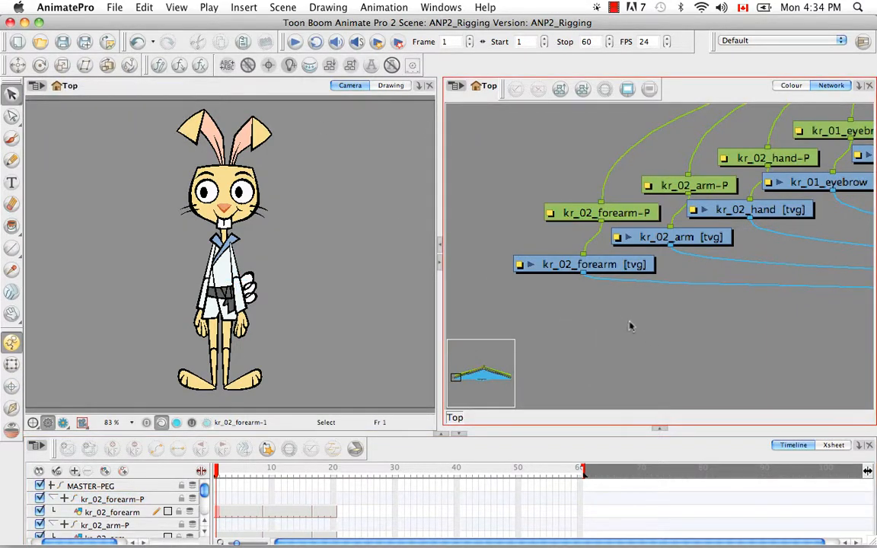
pyautogui.press('super+minus')
pyautogui.press('super+minus')
pyautogui.press('super+minus')
pyautogui.press('super+minus')
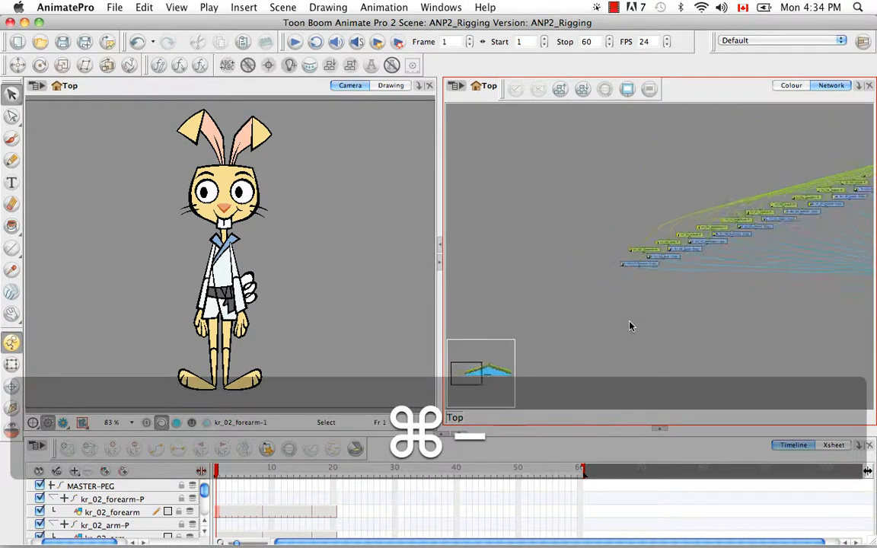
pyautogui.press('space')
pyautogui.moveTo(729, 308); pyautogui.dragTo(691, 293)
pyautogui.press('super+minus')
pyautogui.press('space')
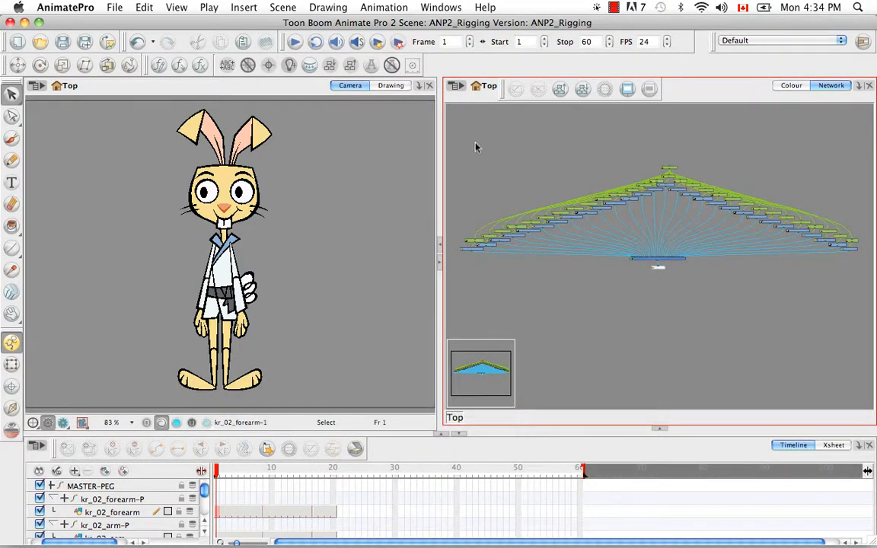
pyautogui.moveTo(458, 126); pyautogui.dragTo(865, 267)
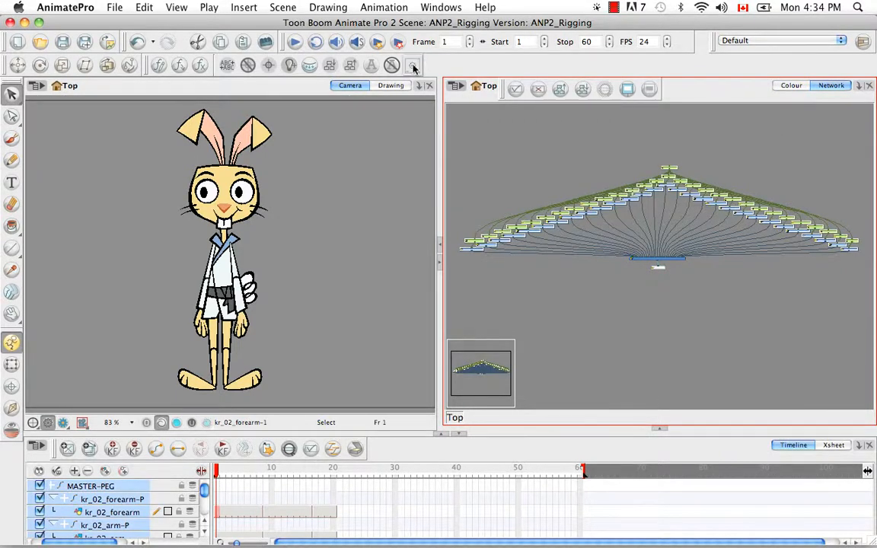
pyautogui.click(599, 294)
# Step: Check the Use Embedded Pivots setting in the kr_02_eyeball drawing module's layer properties, keeping Apply Embedded Pivot on Parent Peg, and close them
pyautogui.press('super+equal')
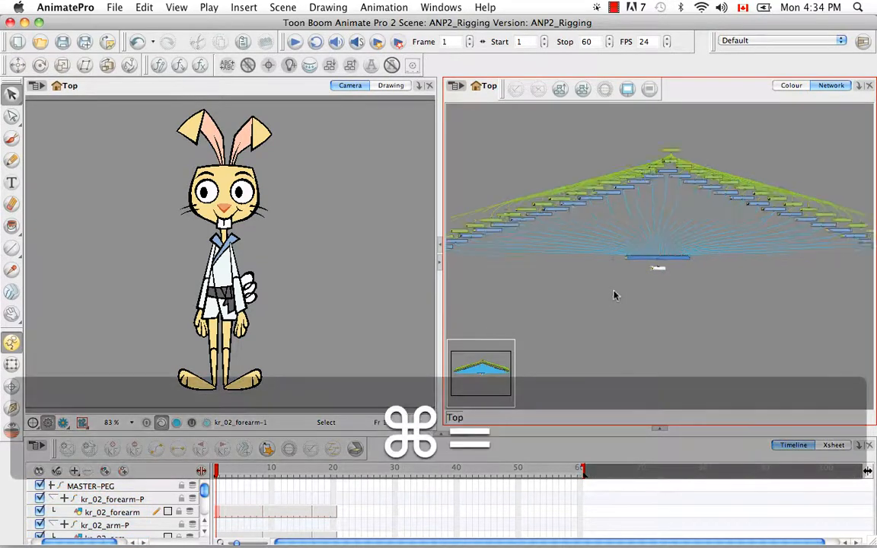
pyautogui.press('super+equal')
pyautogui.press('super+equal')
pyautogui.moveTo(624, 194); pyautogui.dragTo(699, 383)
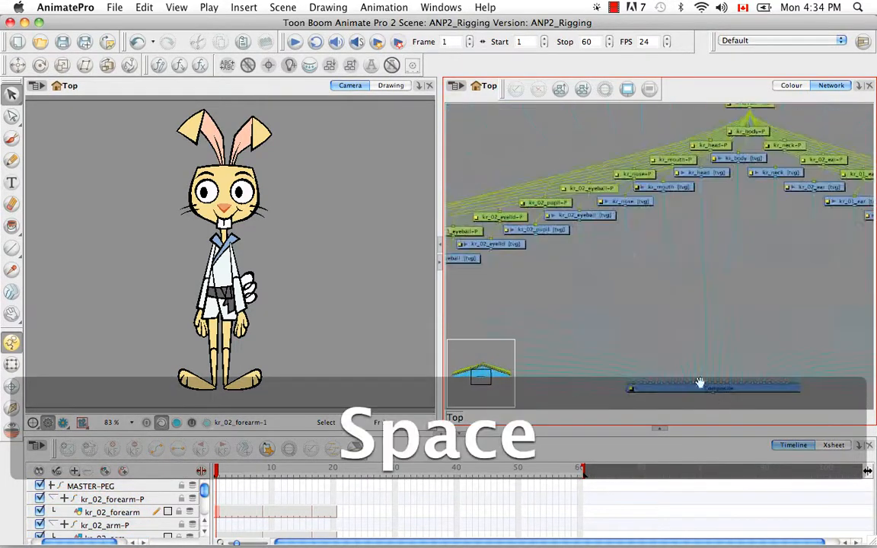
pyautogui.moveTo(614, 258); pyautogui.dragTo(607, 192)
pyautogui.press('super+equal')
pyautogui.press('super+equal')
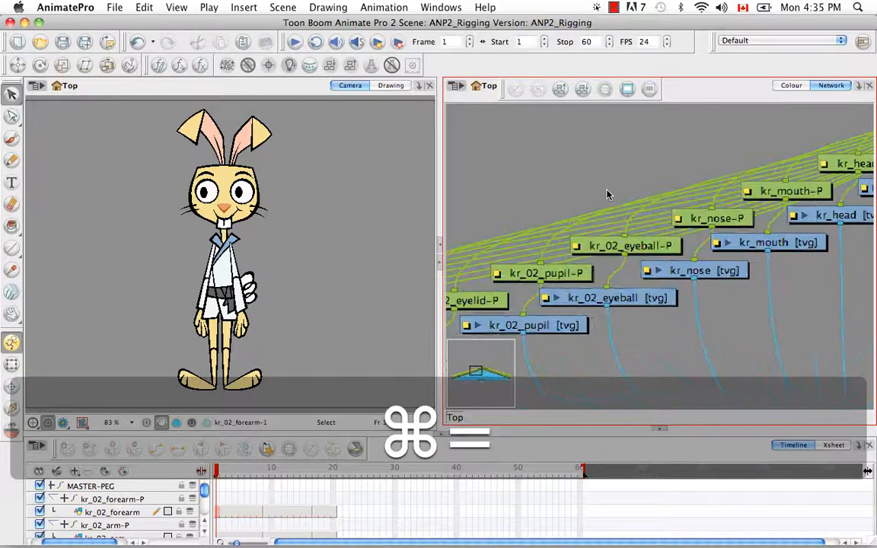
pyautogui.moveTo(645, 248); pyautogui.dragTo(702, 197)
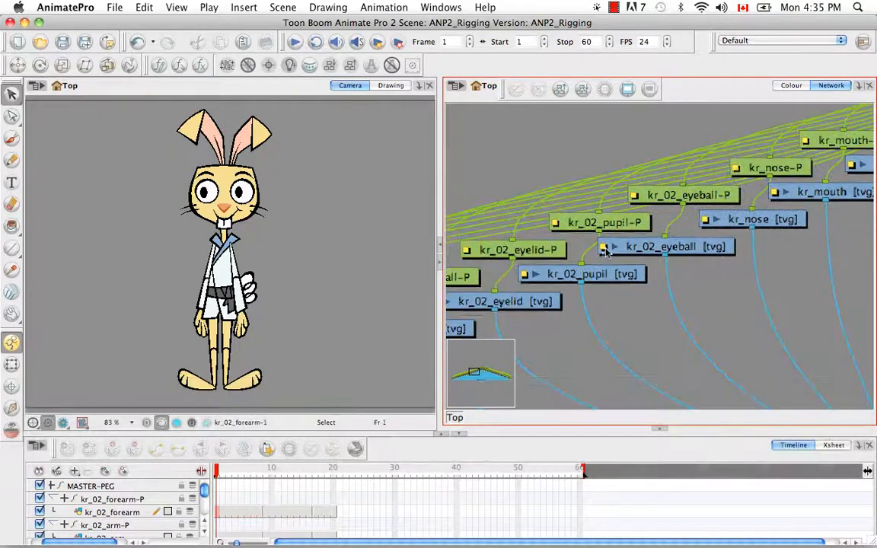
pyautogui.doubleClick(607, 252)
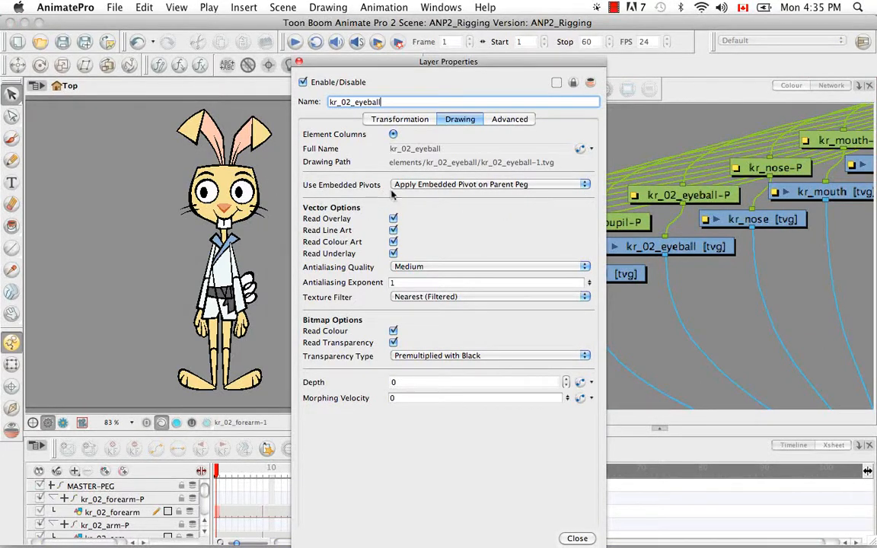
pyautogui.click(585, 184)
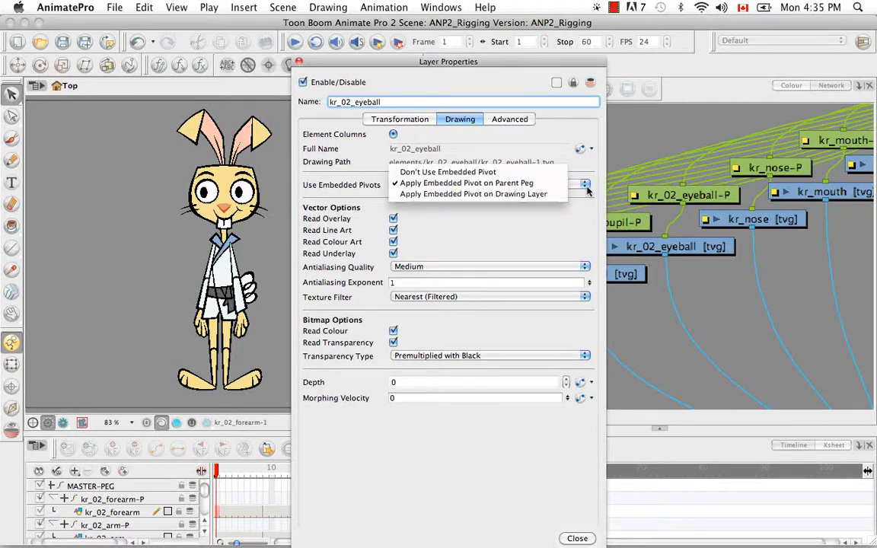
pyautogui.click(562, 183)
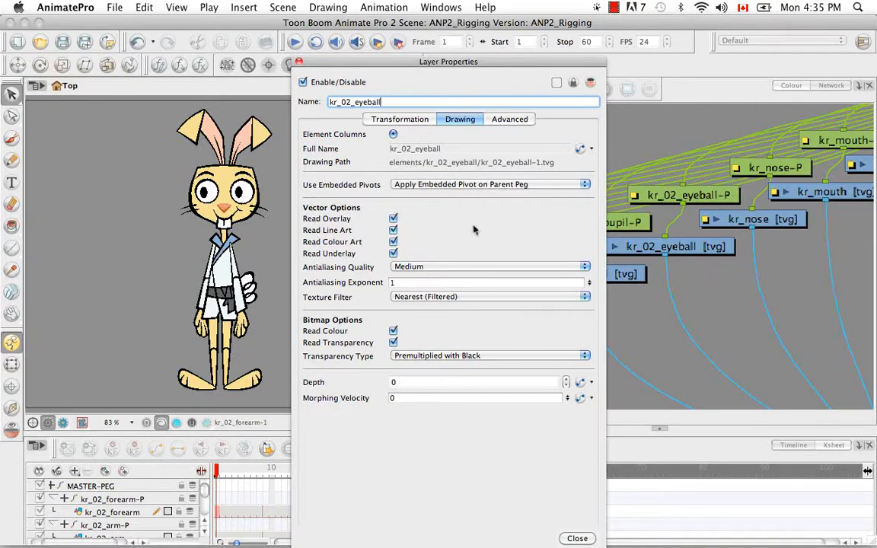
pyautogui.press('BackSpace')
pyautogui.click(577, 538)
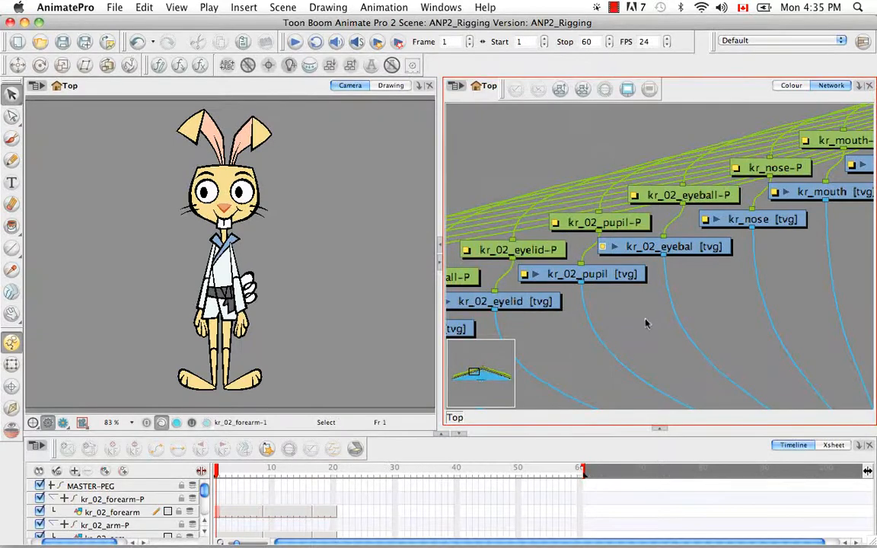